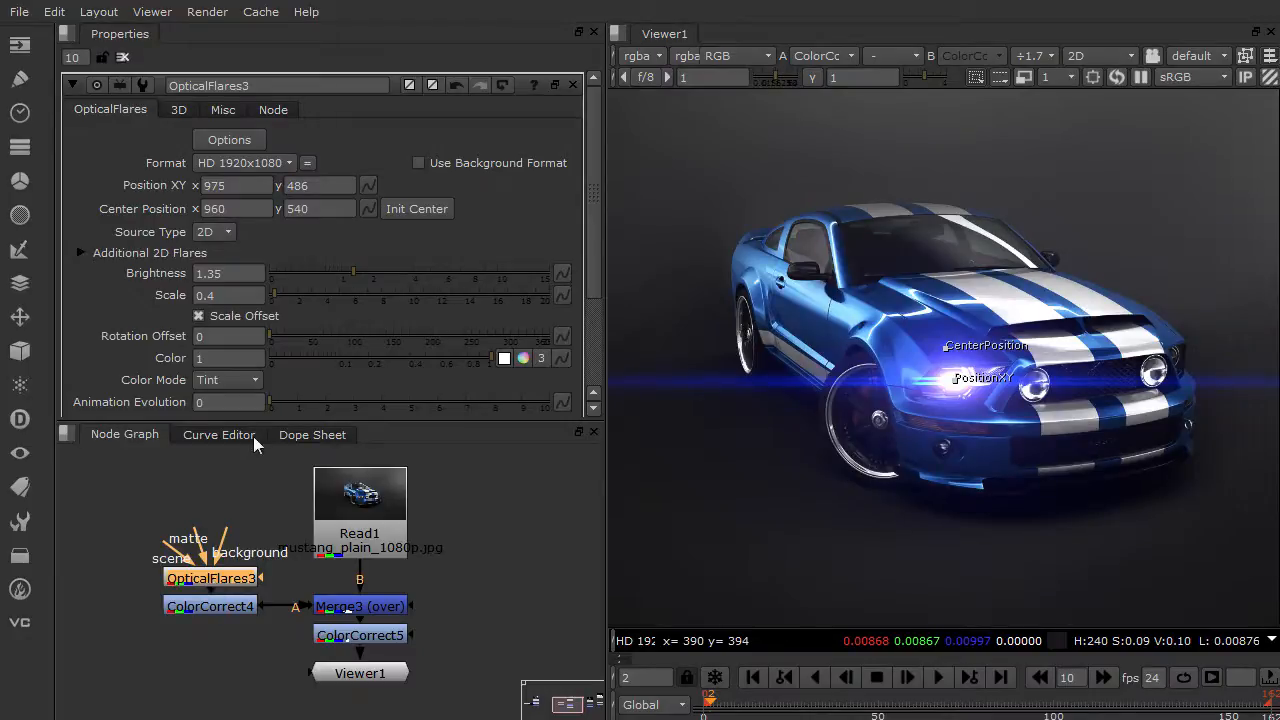
Position the flare on the car's headlight at 980, 478 and set its brightness to 1.75, keeping the scale at 0.4.
mouse_move(955, 379)
mouse_down()
mouse_move(849, 342)
mouse_move(958, 384)
mouse_up()
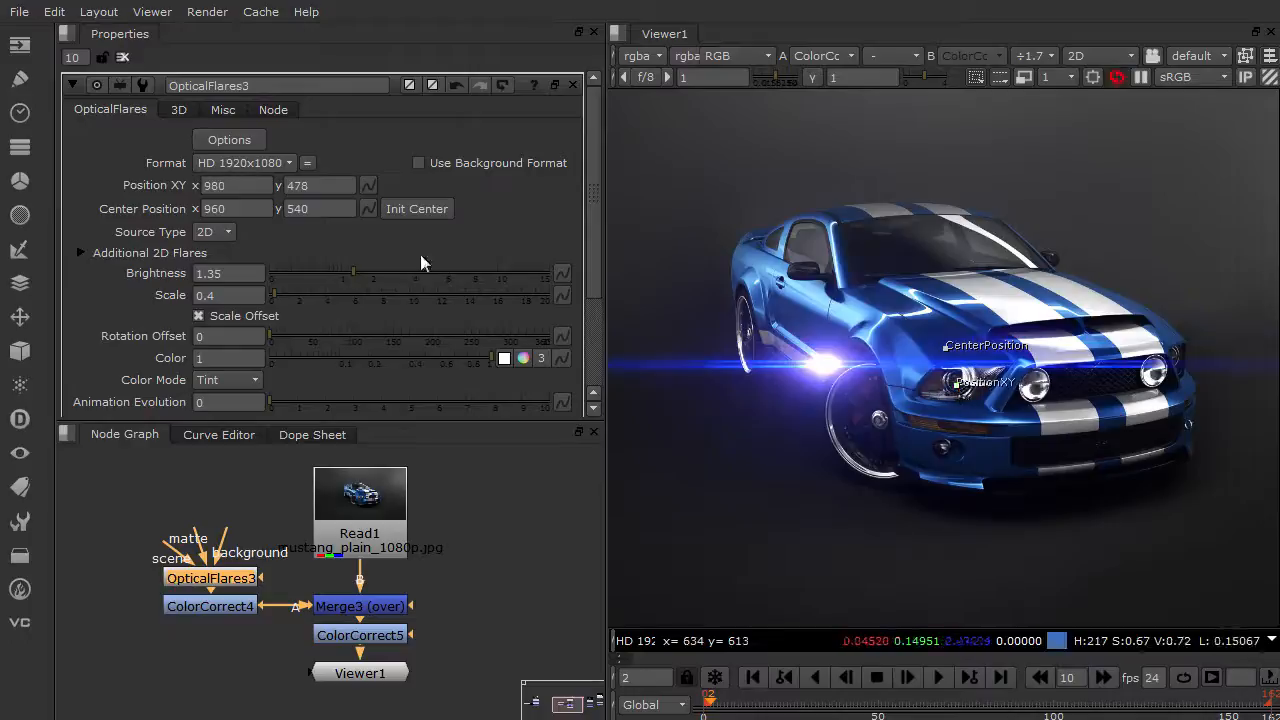
drag(352, 271, 365, 276)
drag(277, 296, 274, 296)
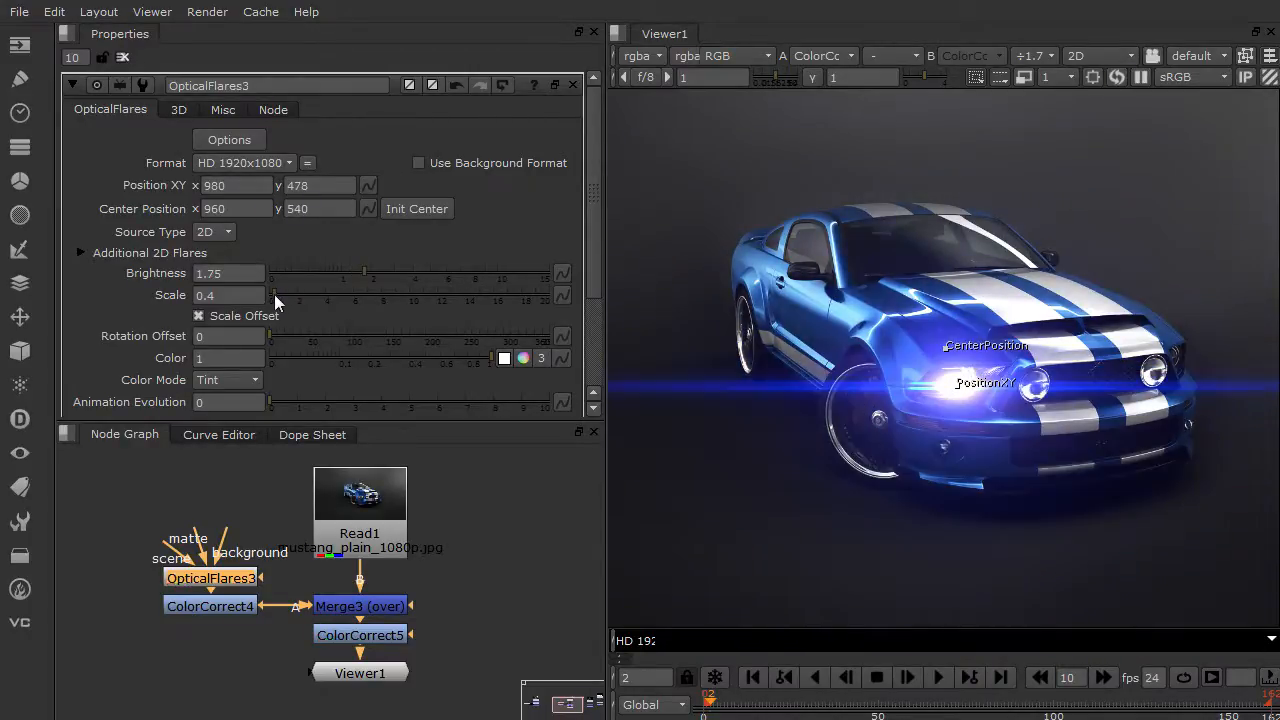
Tint the flare red and set its brightness to 1.3.
click(520, 358)
mouse_move(545, 472)
mouse_down()
mouse_move(606, 410)
mouse_move(622, 457)
mouse_move(563, 483)
mouse_move(569, 469)
mouse_up()
click(631, 69)
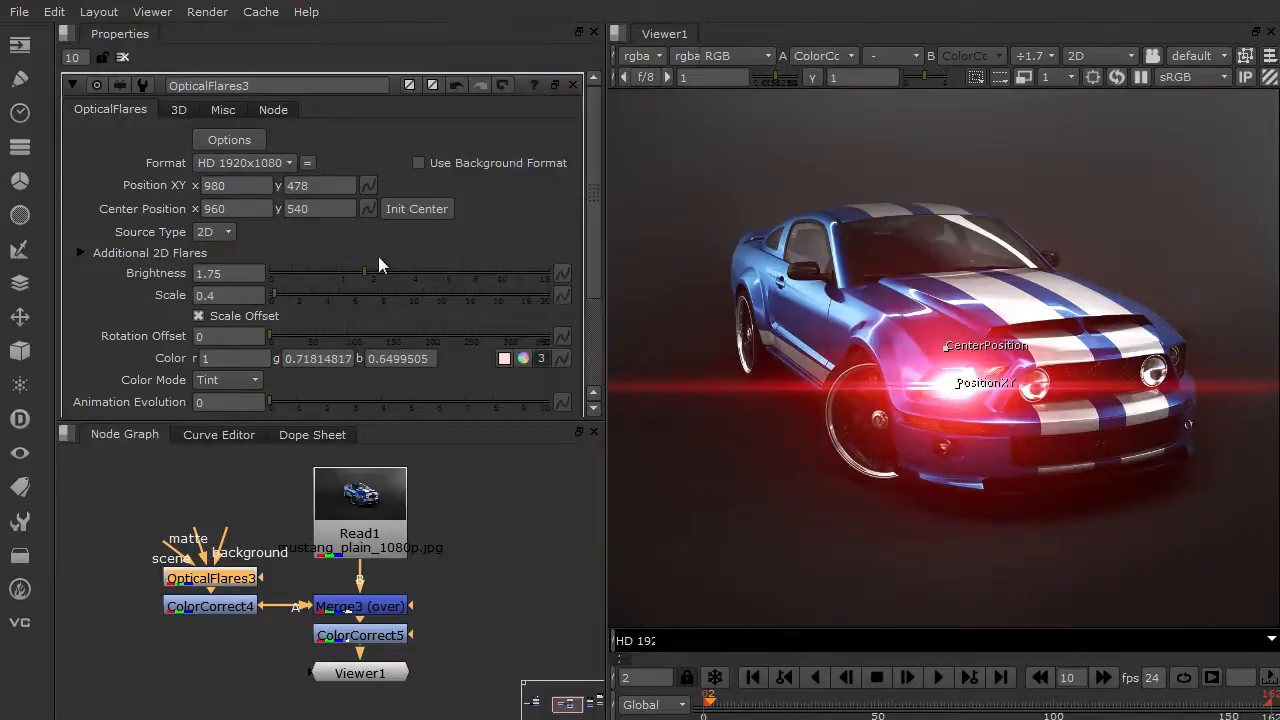
mouse_move(357, 271)
mouse_down()
mouse_move(340, 273)
mouse_move(351, 272)
mouse_up()
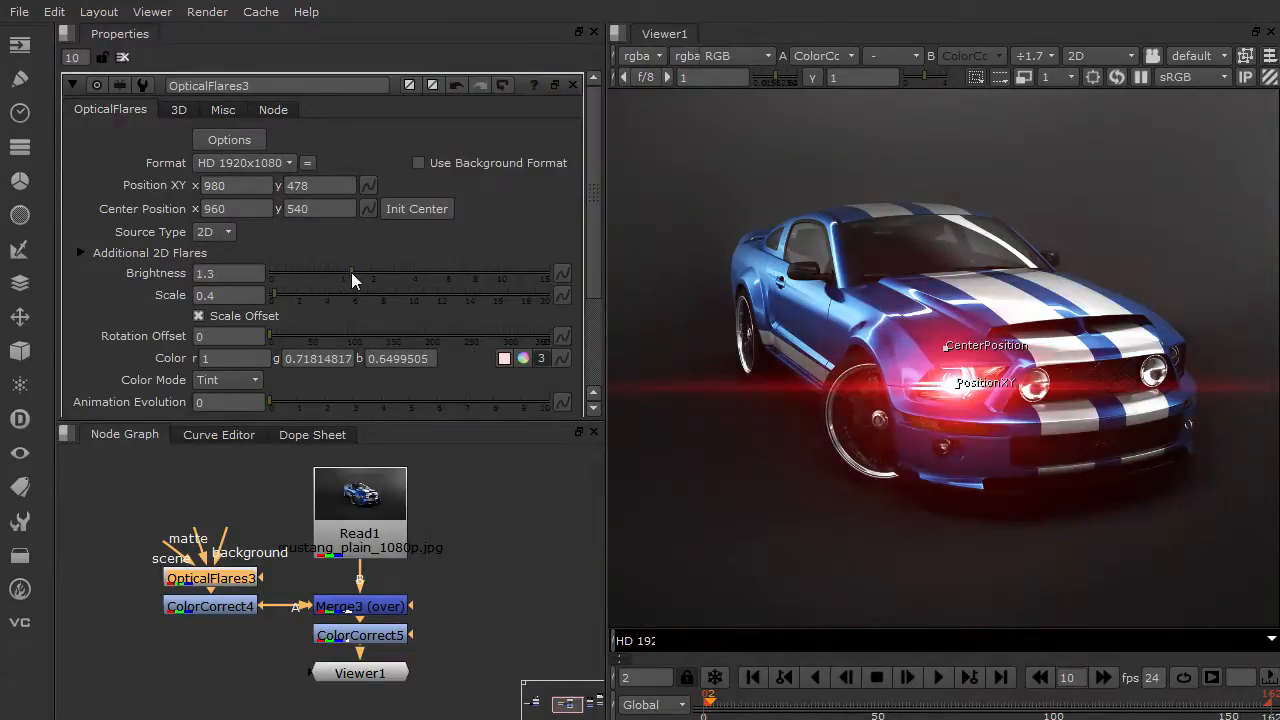
Open the flare's options, move the preview flare to about 80, 68 and inspect the first two Glow elements in the stack.
click(241, 141)
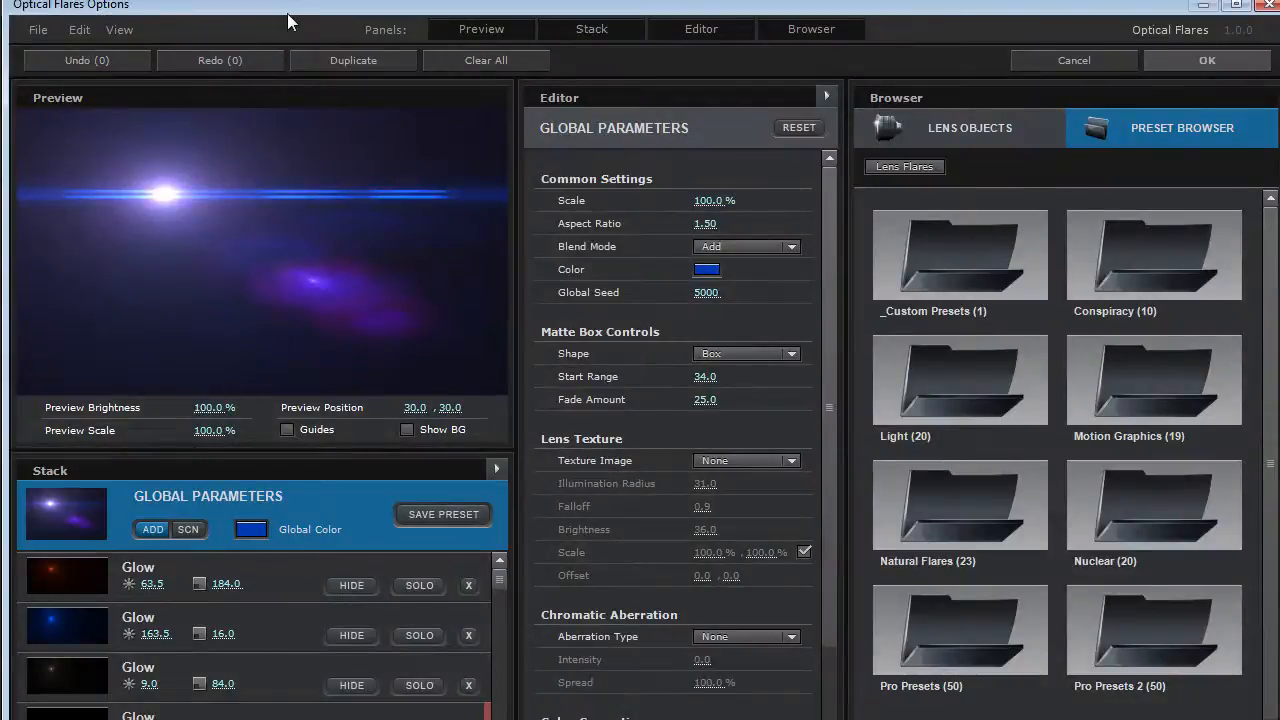
drag(165, 193, 406, 291)
click(285, 571)
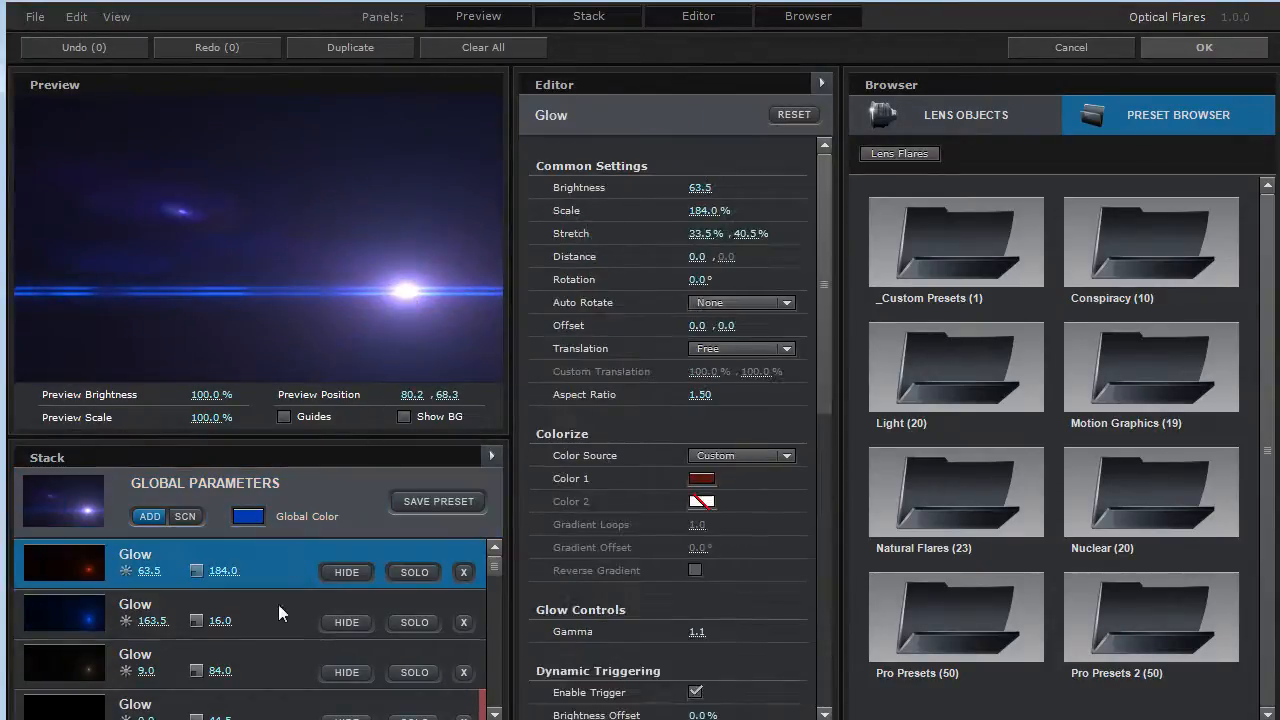
click(287, 612)
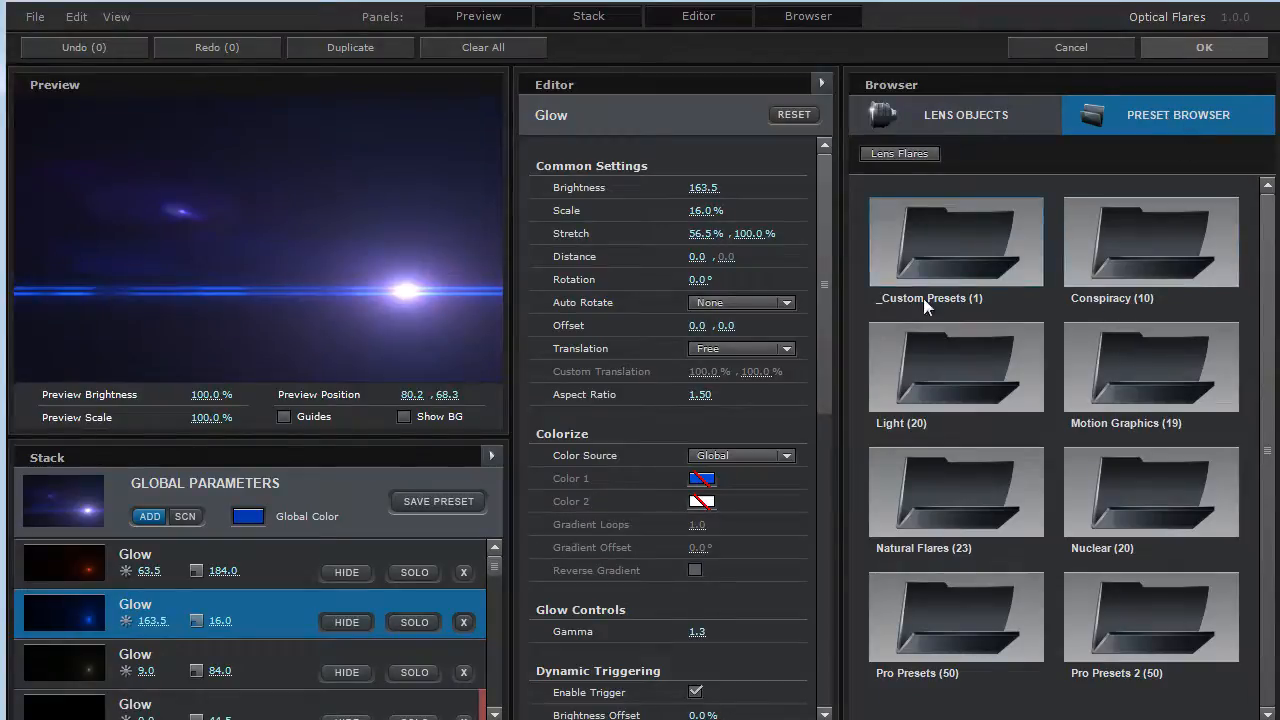
Load the Flash_Light preset from the Nuclear collection and move the preview flare to about 86, 39.
click(1136, 495)
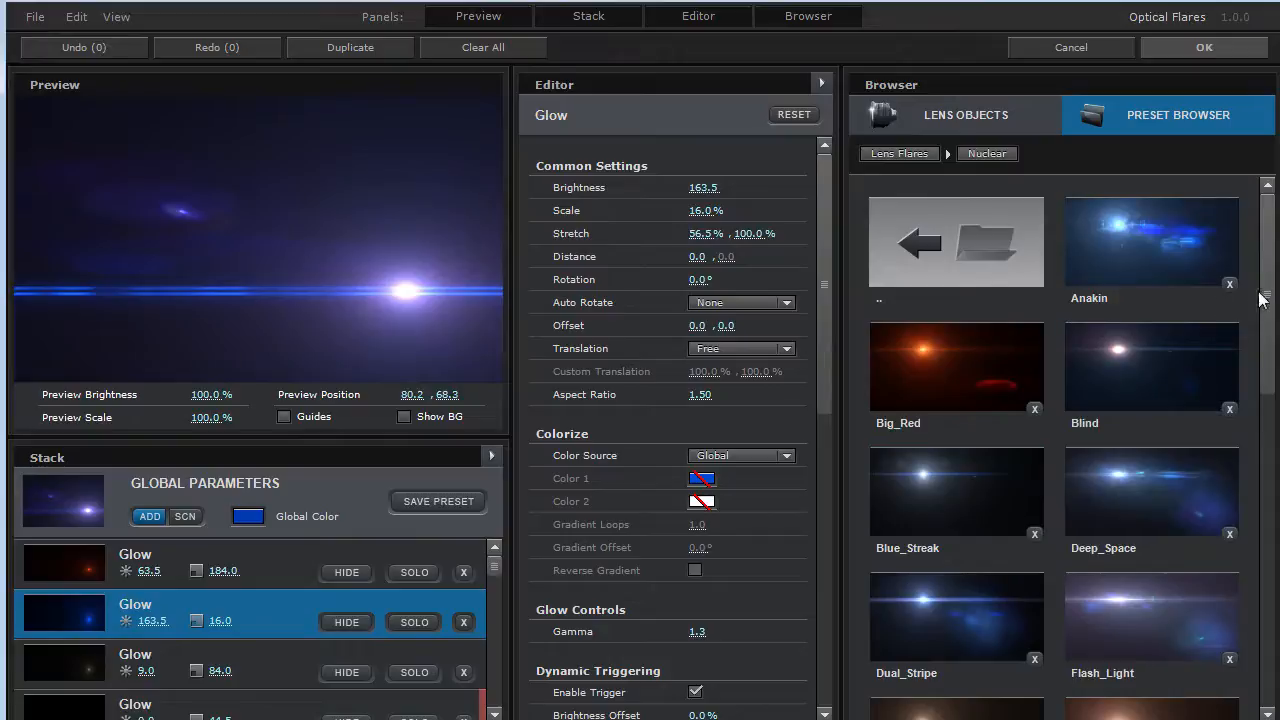
drag(1272, 299, 1270, 390)
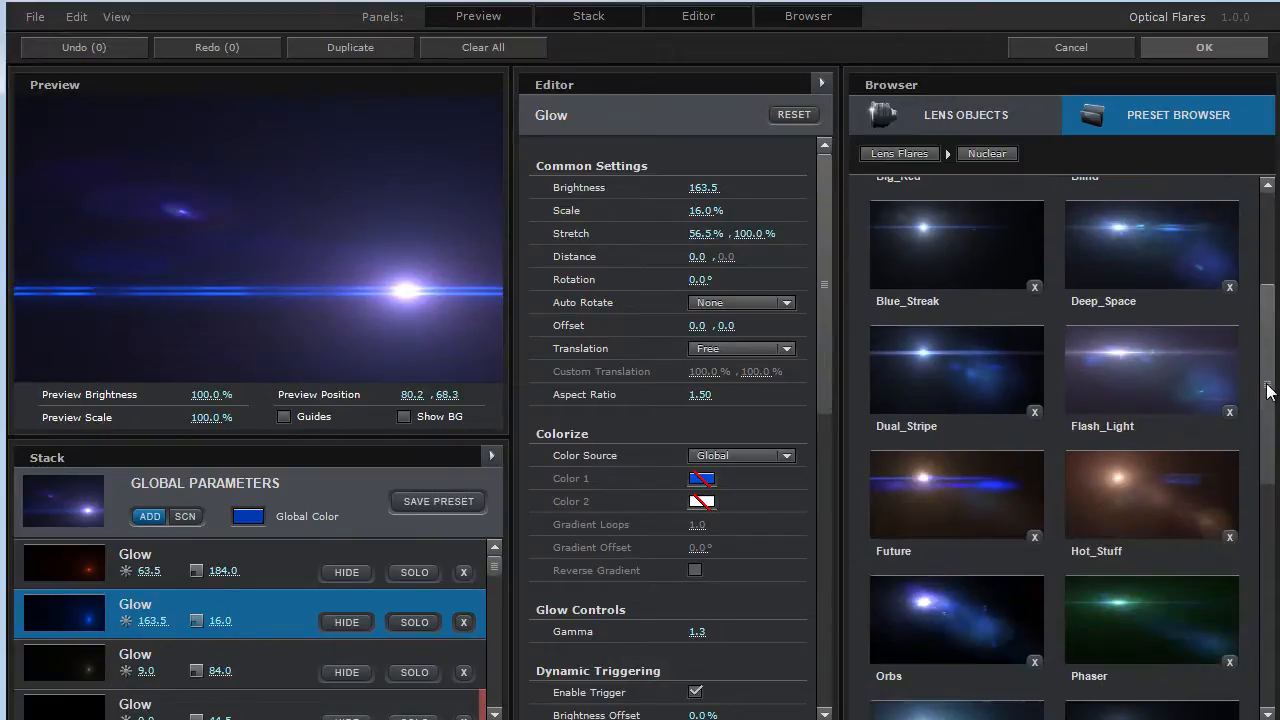
click(1110, 374)
drag(260, 263, 438, 208)
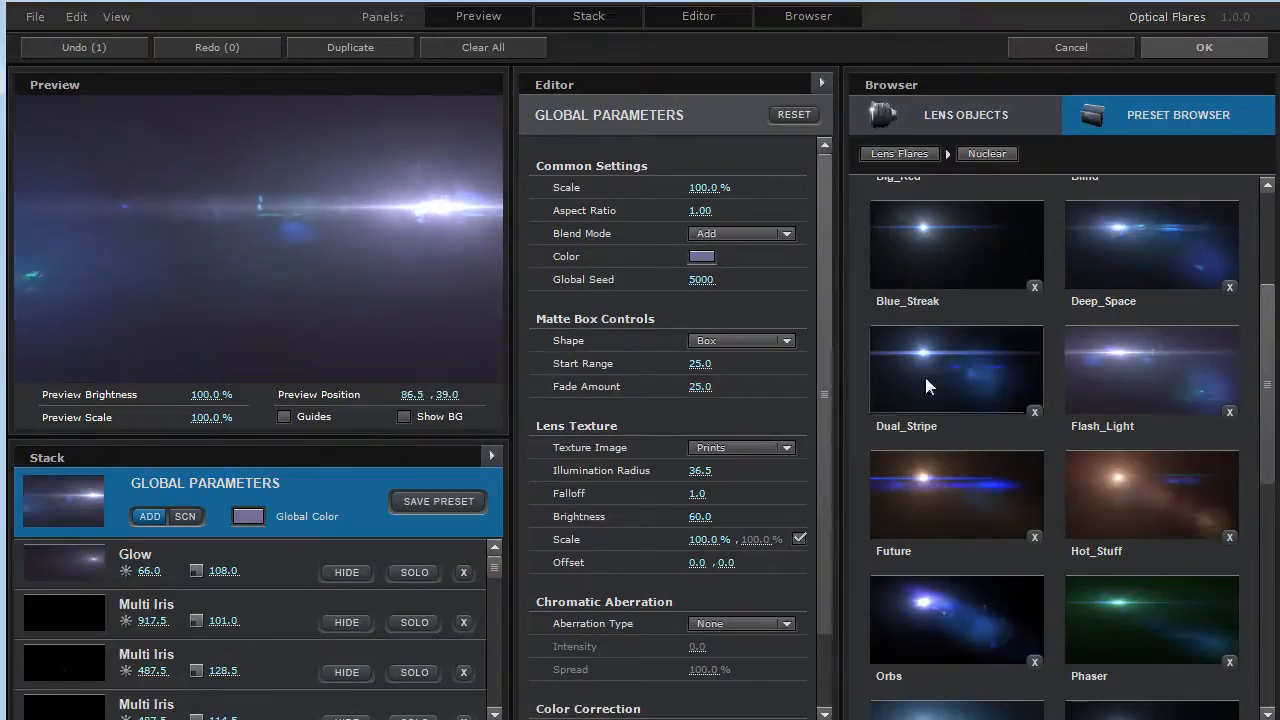
Try another Nuclear preset, load the Smooth preset and move the preview flare around.
click(930, 378)
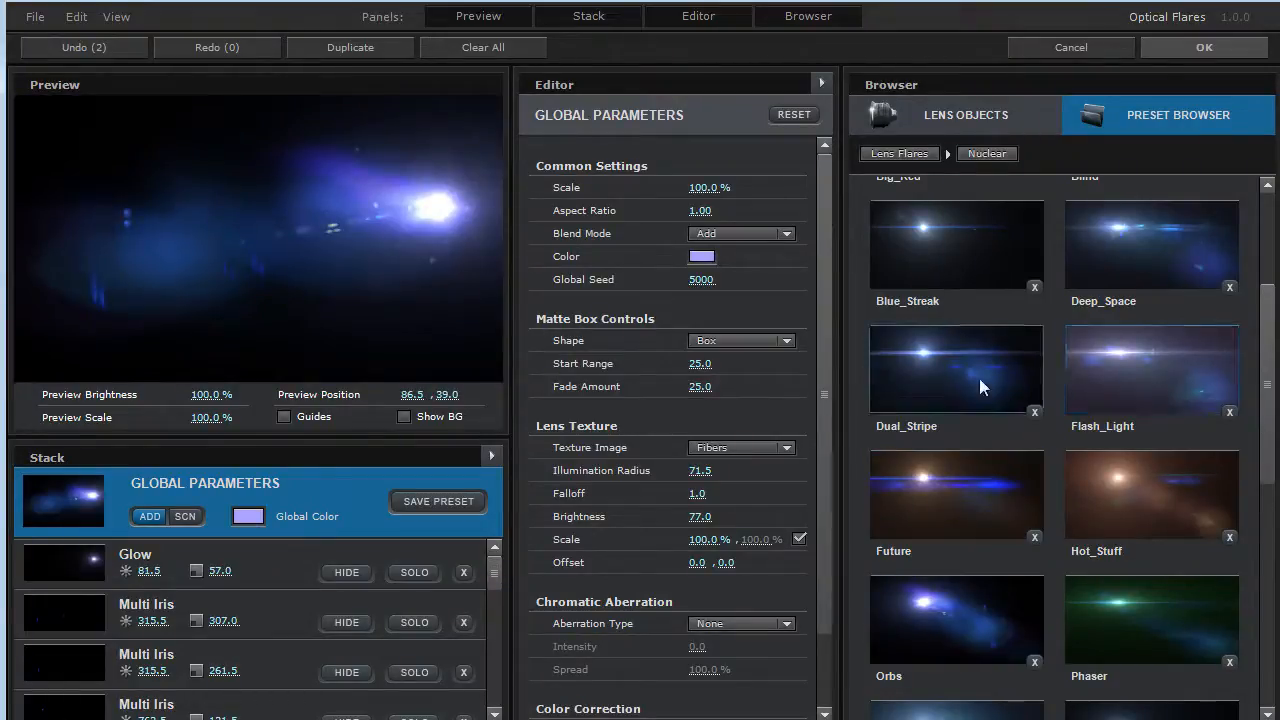
scroll(979, 378, down, 3)
click(958, 462)
drag(355, 260, 428, 150)
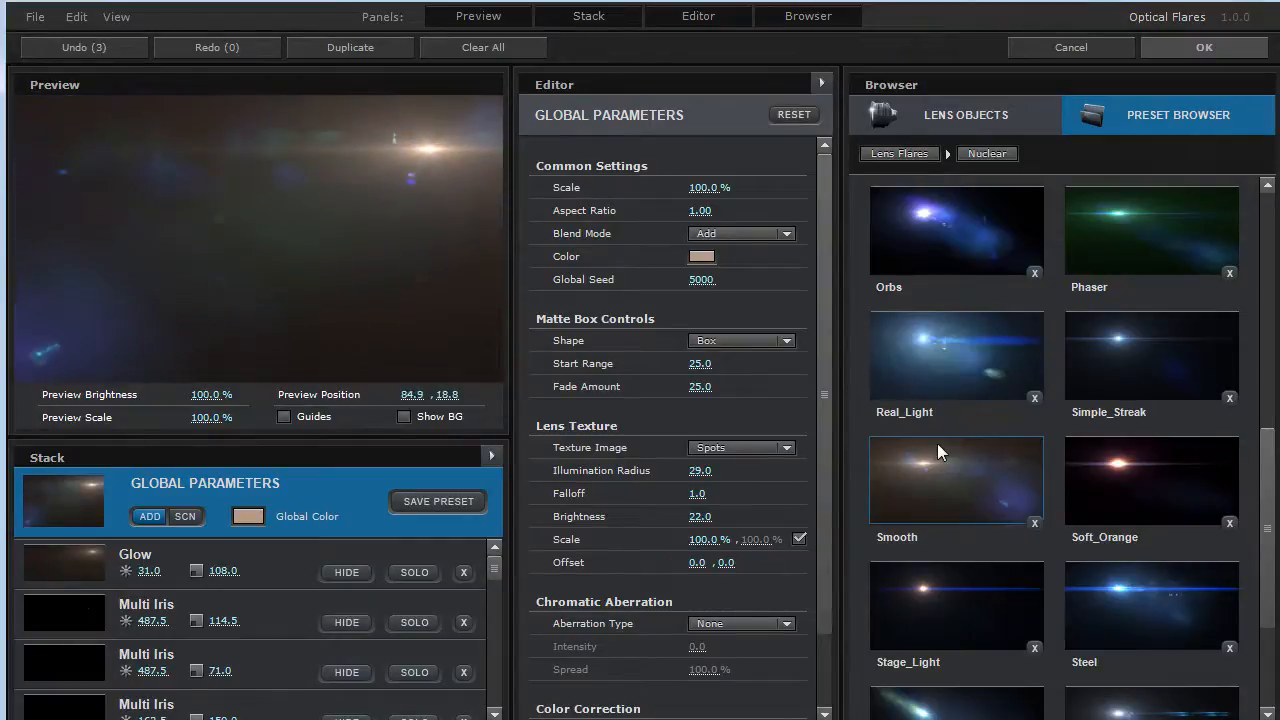
Add the Soft_Orange preset to the current flare and move the preview flare to about 35, 84.
right_click(1093, 449)
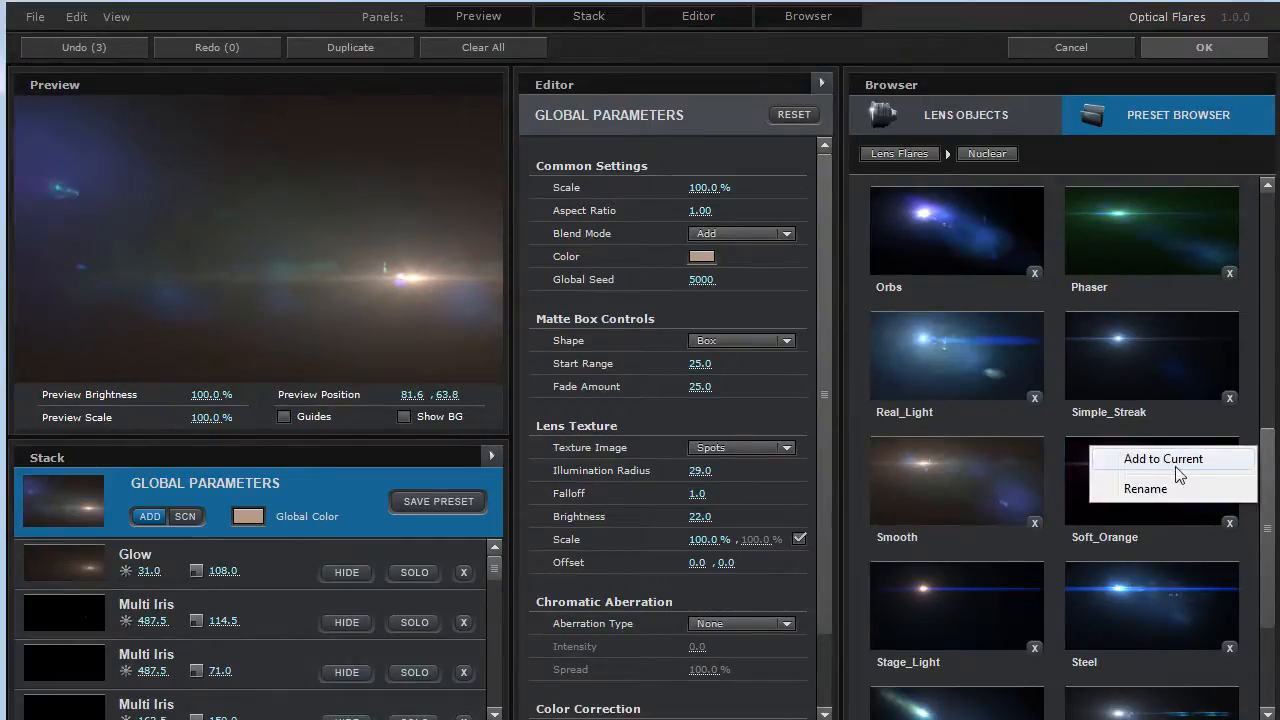
click(1155, 459)
drag(443, 291, 184, 337)
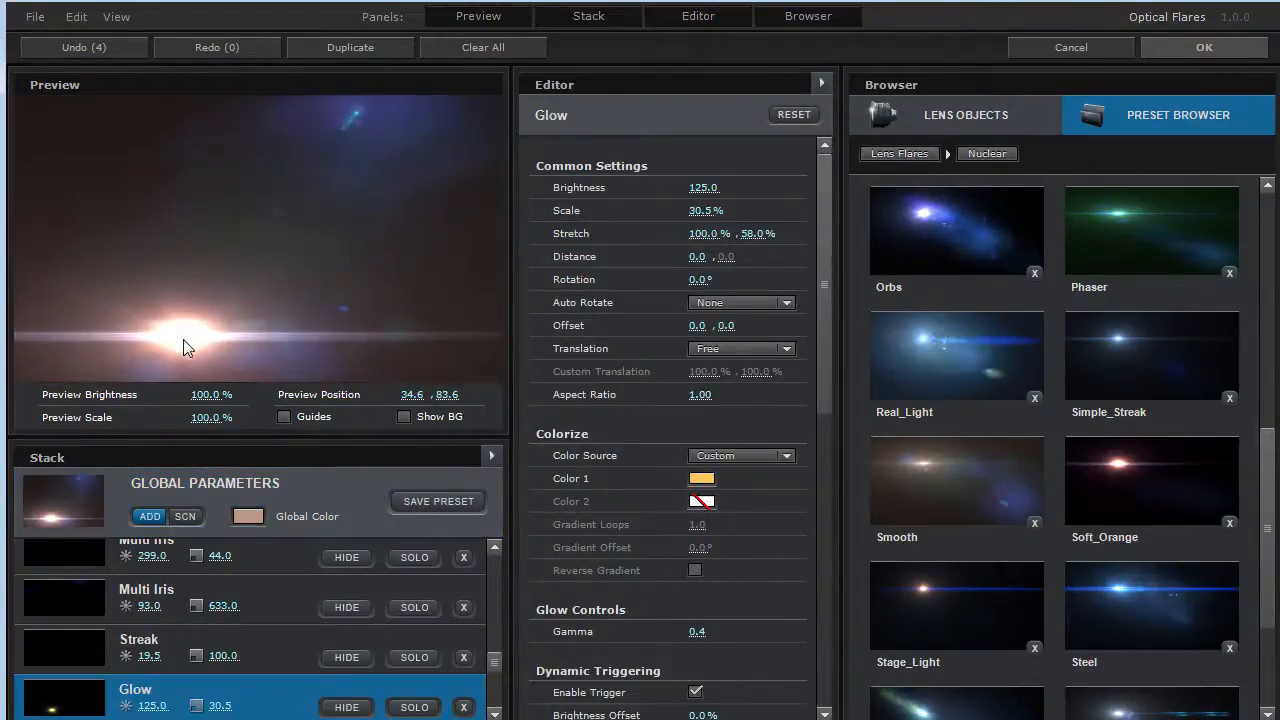
Load the default flare and move the preview flare to about 22, 25.
click(35, 16)
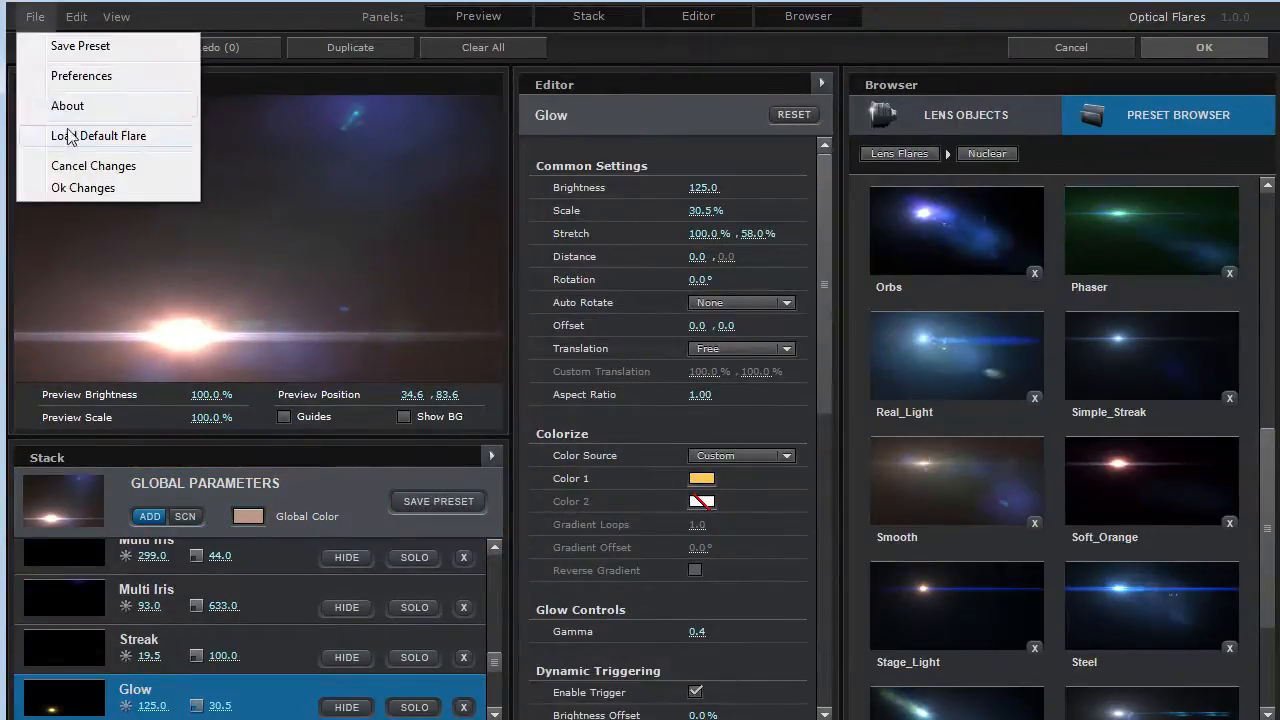
click(98, 136)
drag(124, 171, 120, 166)
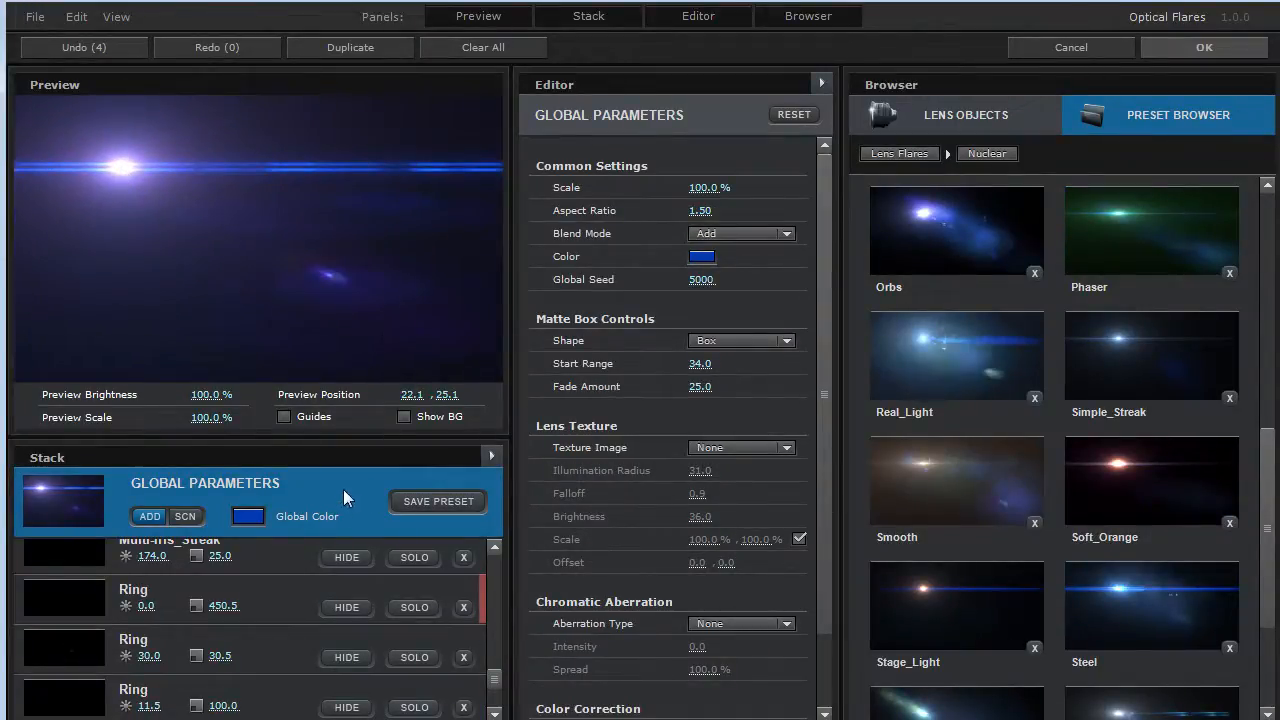
Set the lens texture image to Defocus with brightness 80.5 and illumination radius 78.5, testing it by moving the preview flare.
click(740, 447)
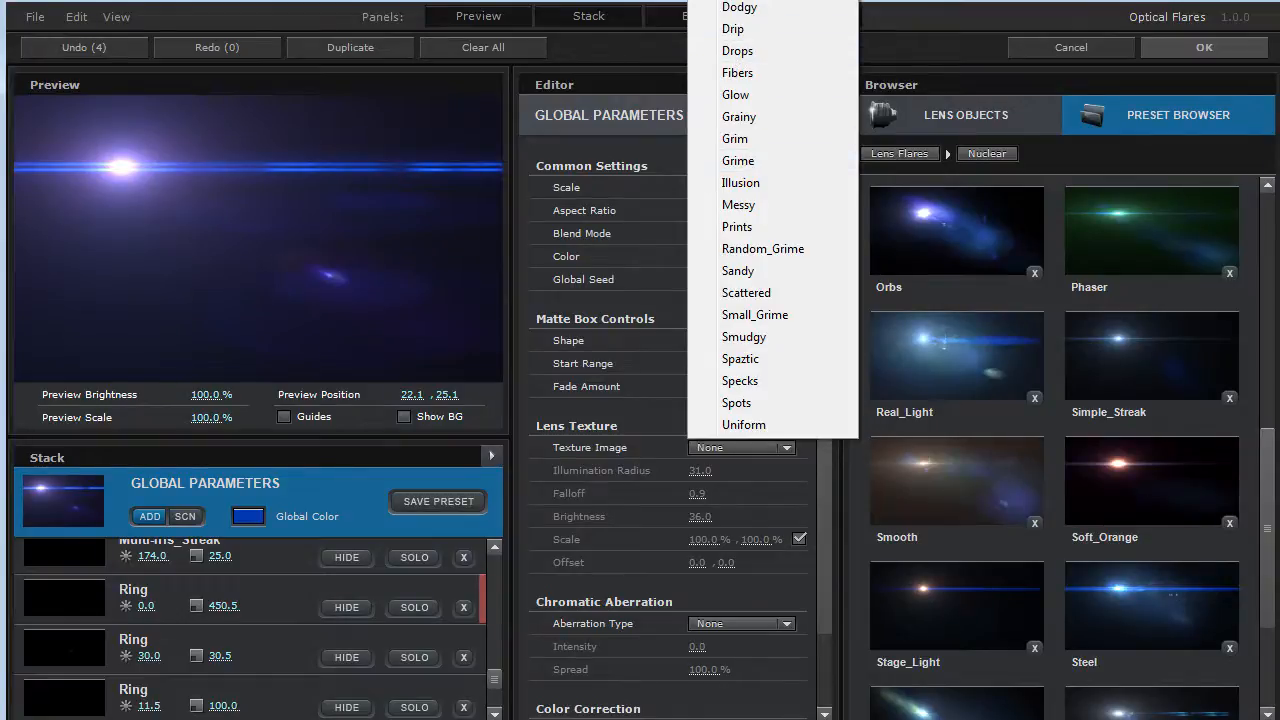
click(340, 253)
drag(340, 255, 351, 200)
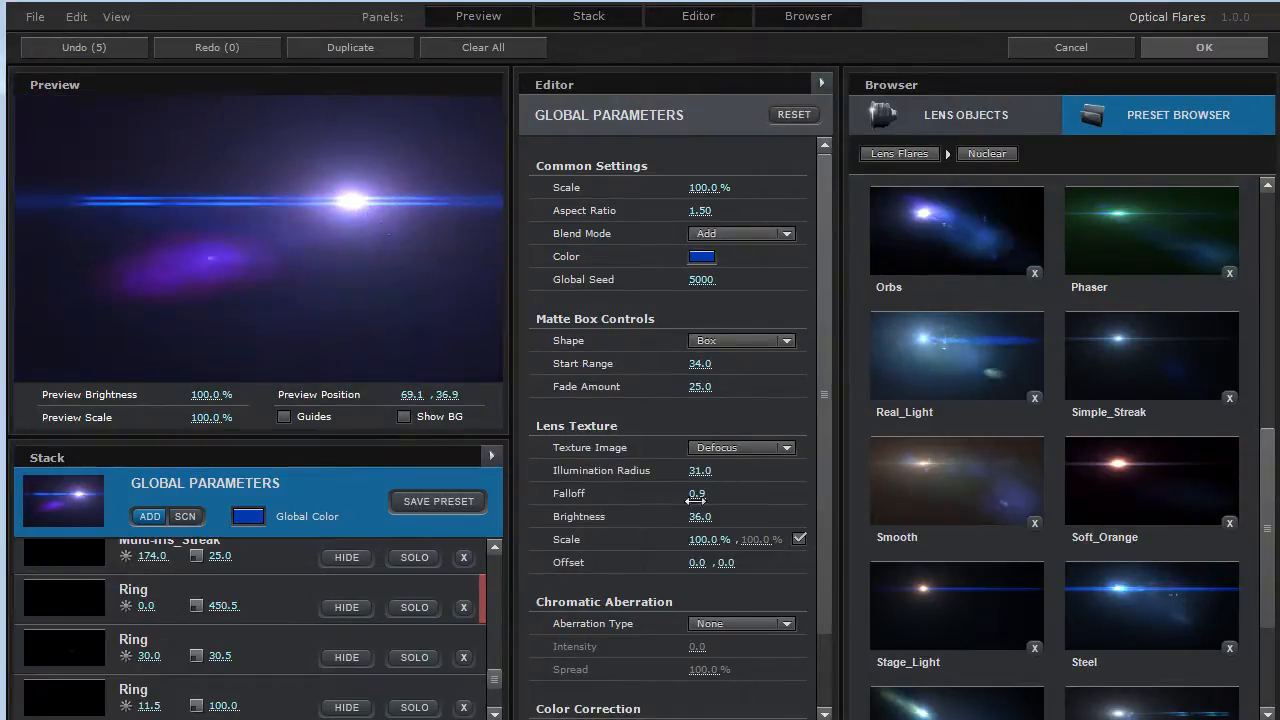
drag(699, 516, 784, 513)
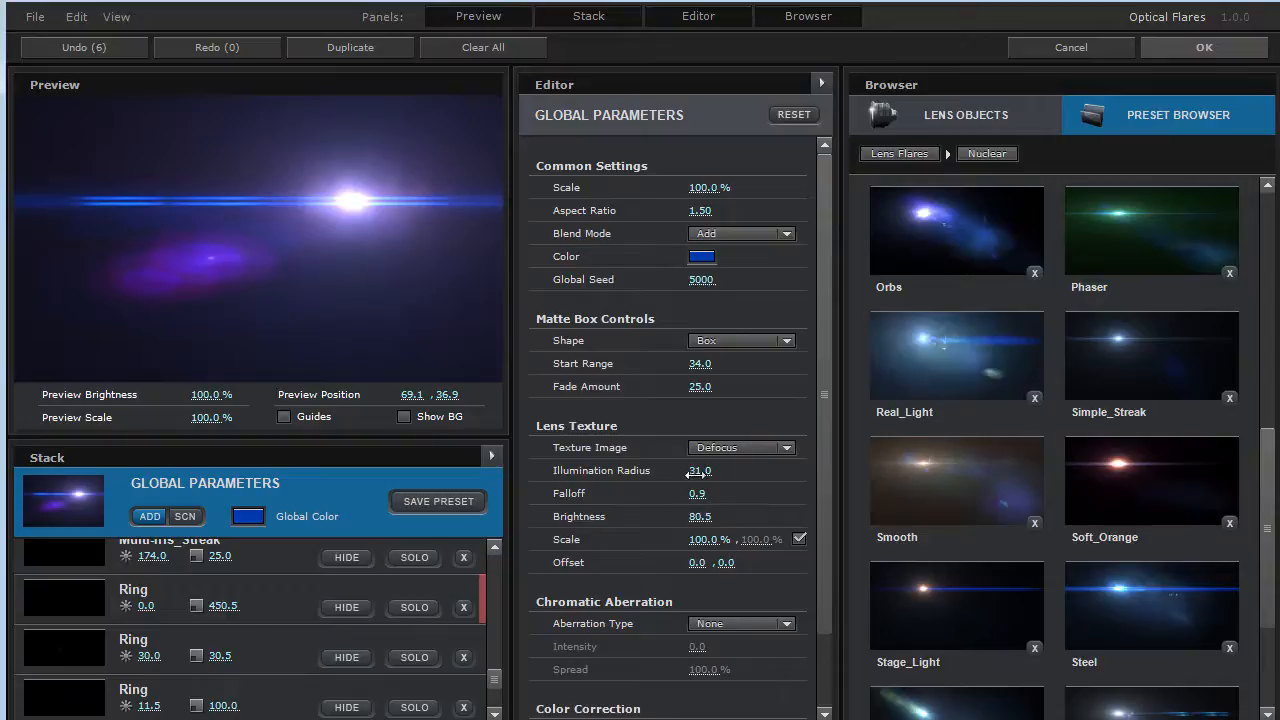
drag(697, 470, 782, 470)
drag(360, 250, 147, 401)
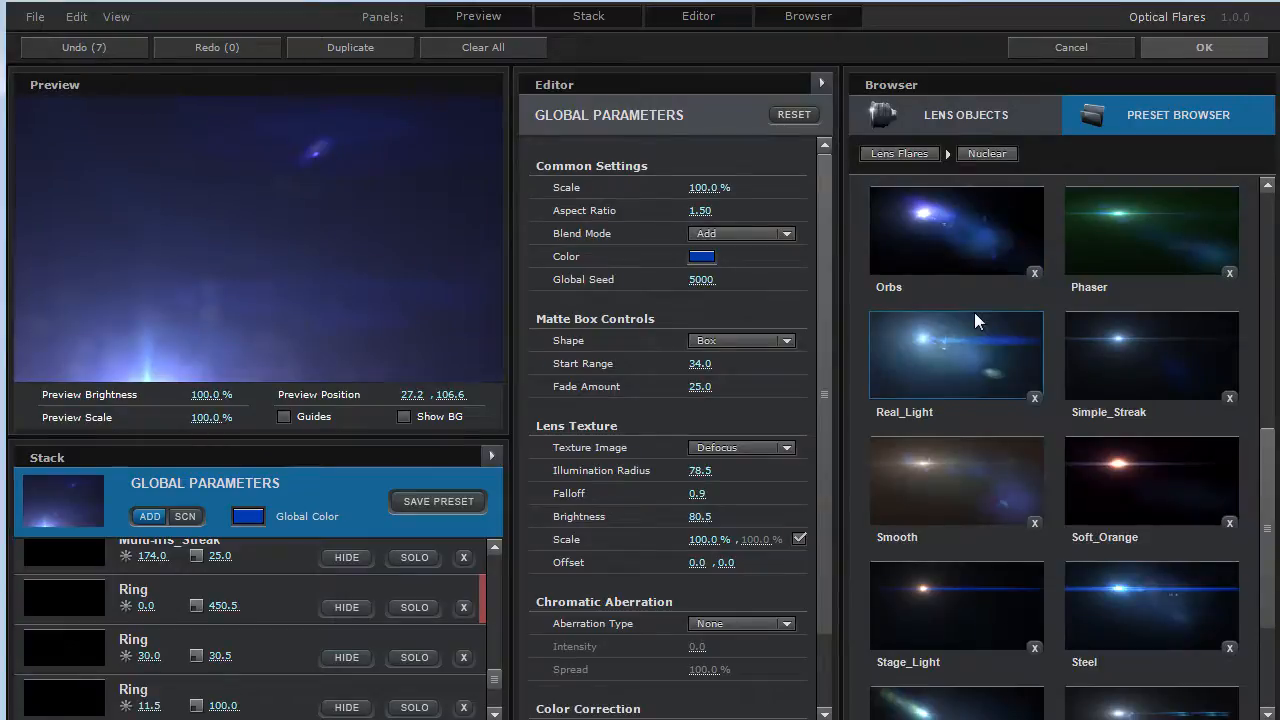
Browse the Conspiracy preset collection, move the preview flare once more and cancel the flare options without saving.
click(903, 153)
click(1104, 296)
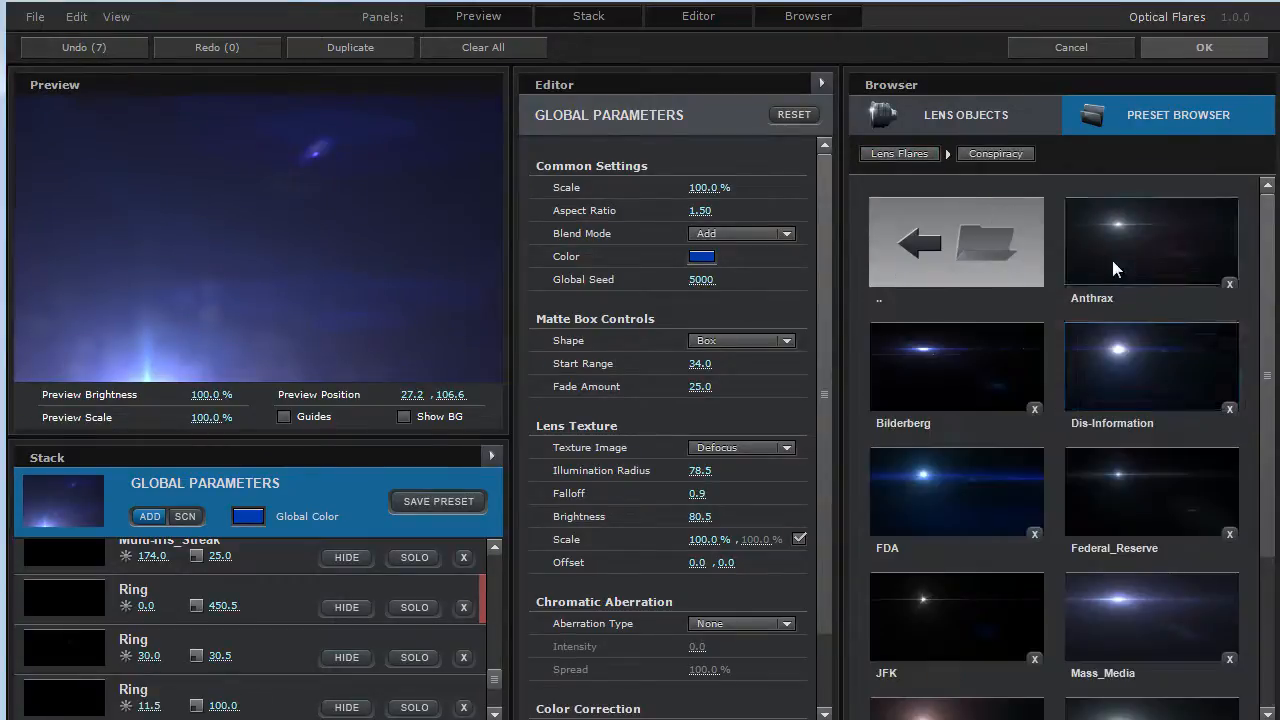
scroll(1186, 410, down, 3)
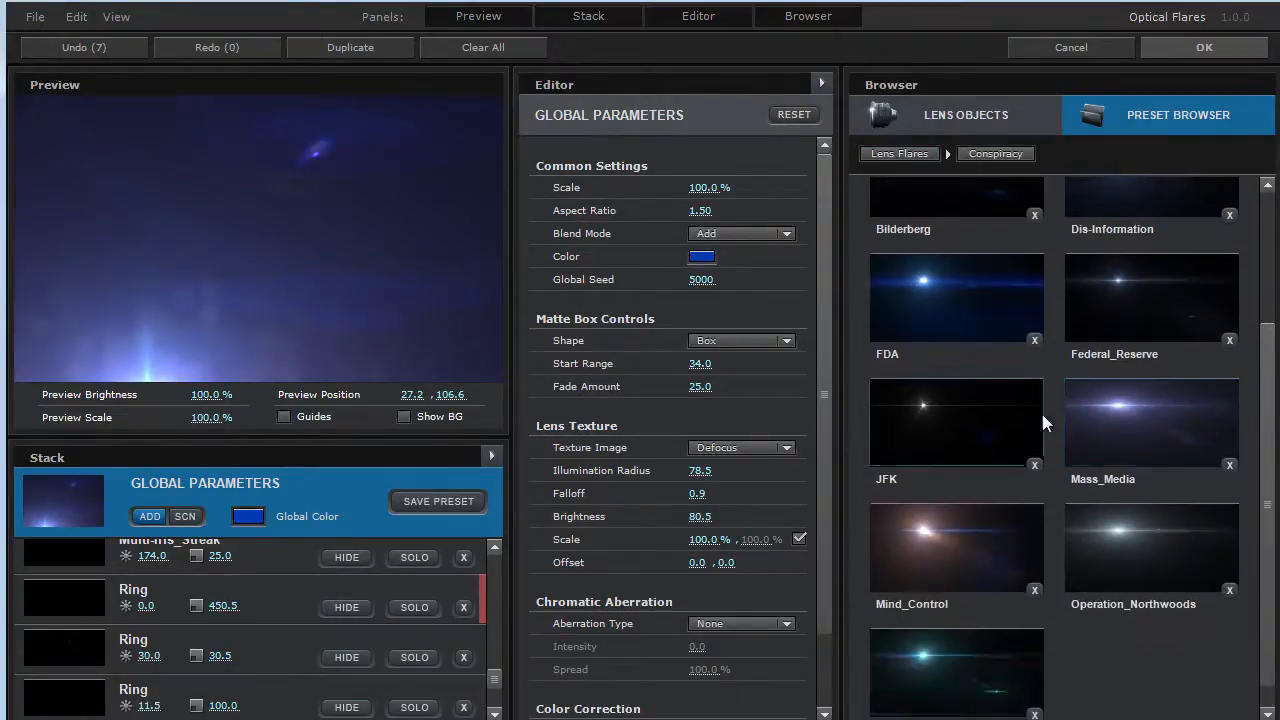
drag(260, 217, 297, 159)
click(1073, 49)
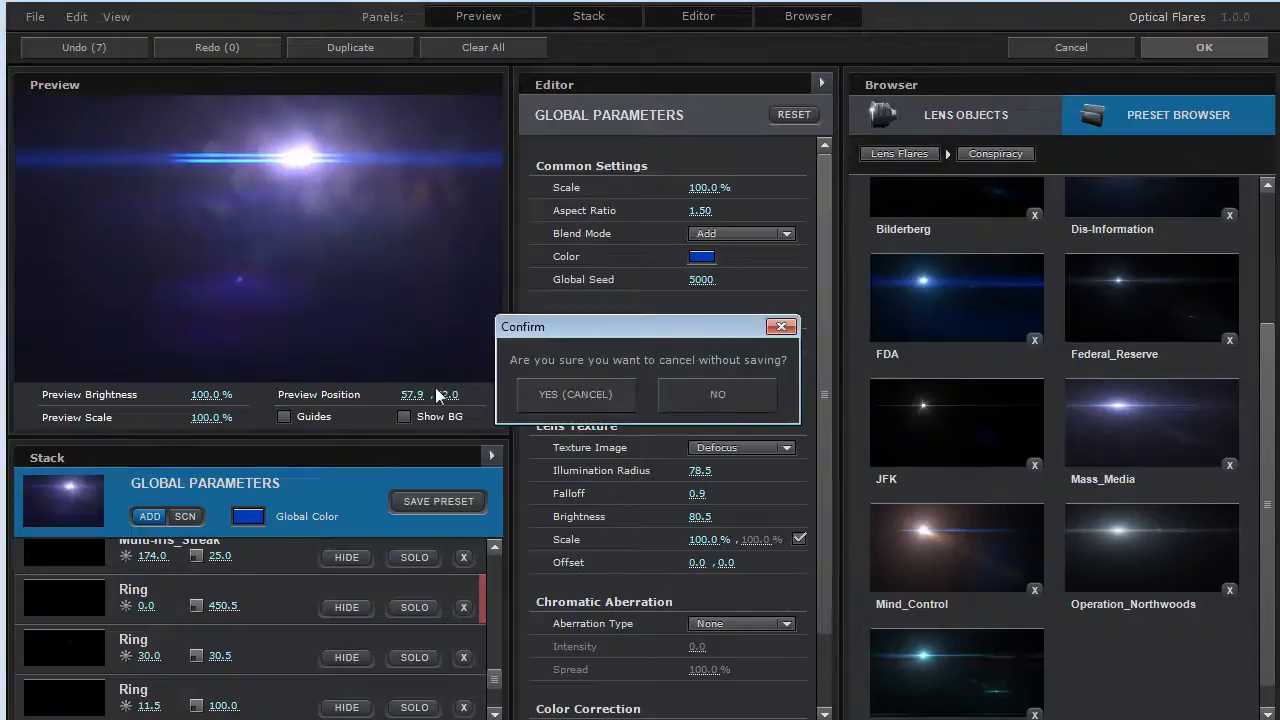
click(576, 394)
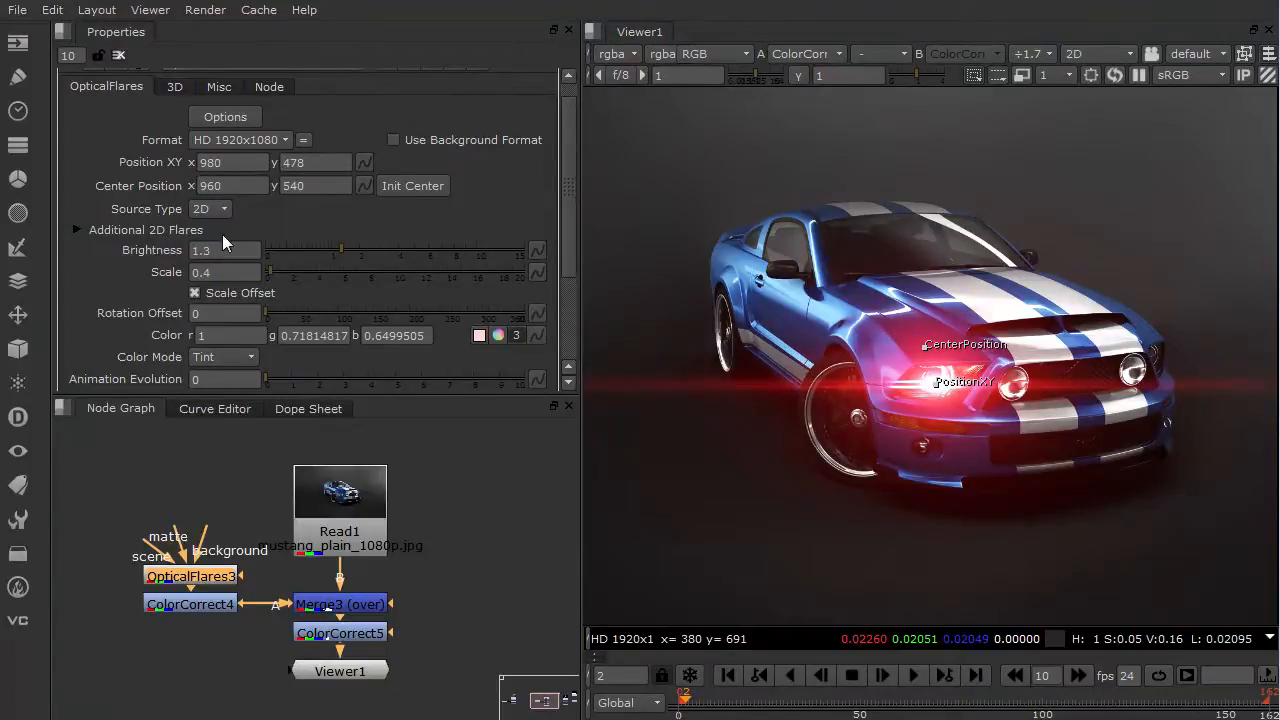
Add one additional 2D flare and position it by the car's other headlight at about 1352, 522.
click(76, 230)
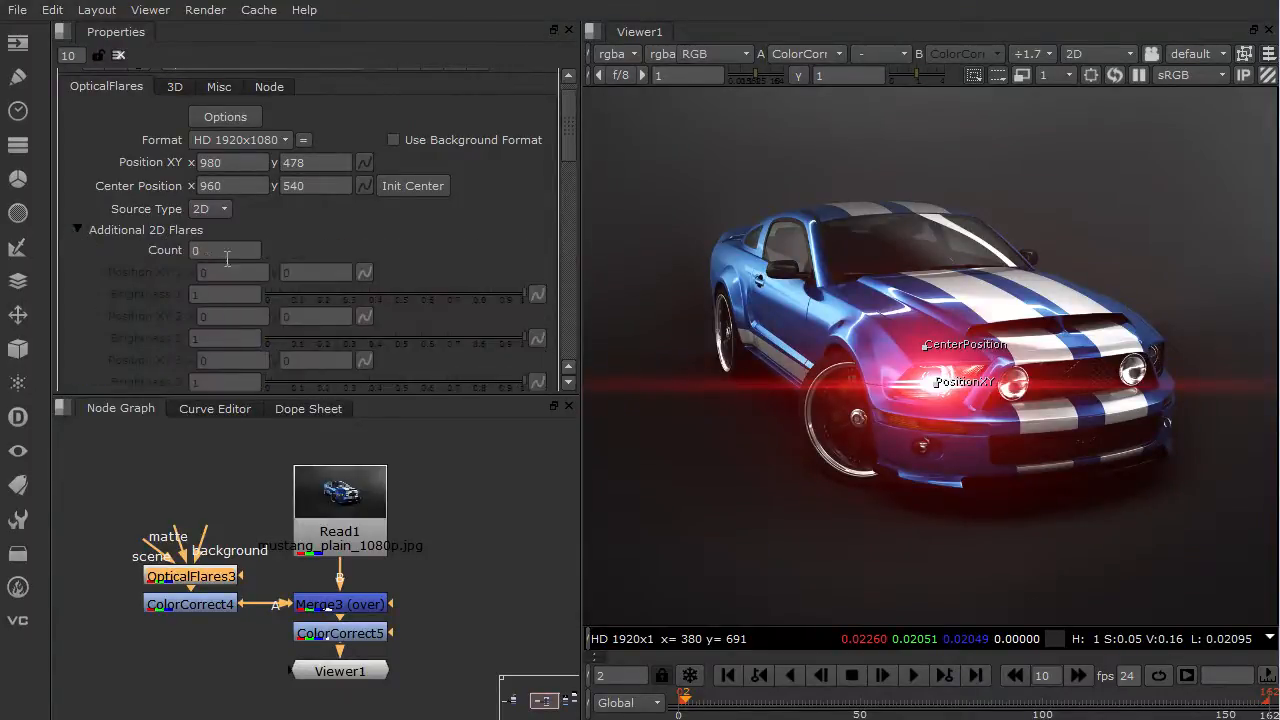
text(1)
key(Return)
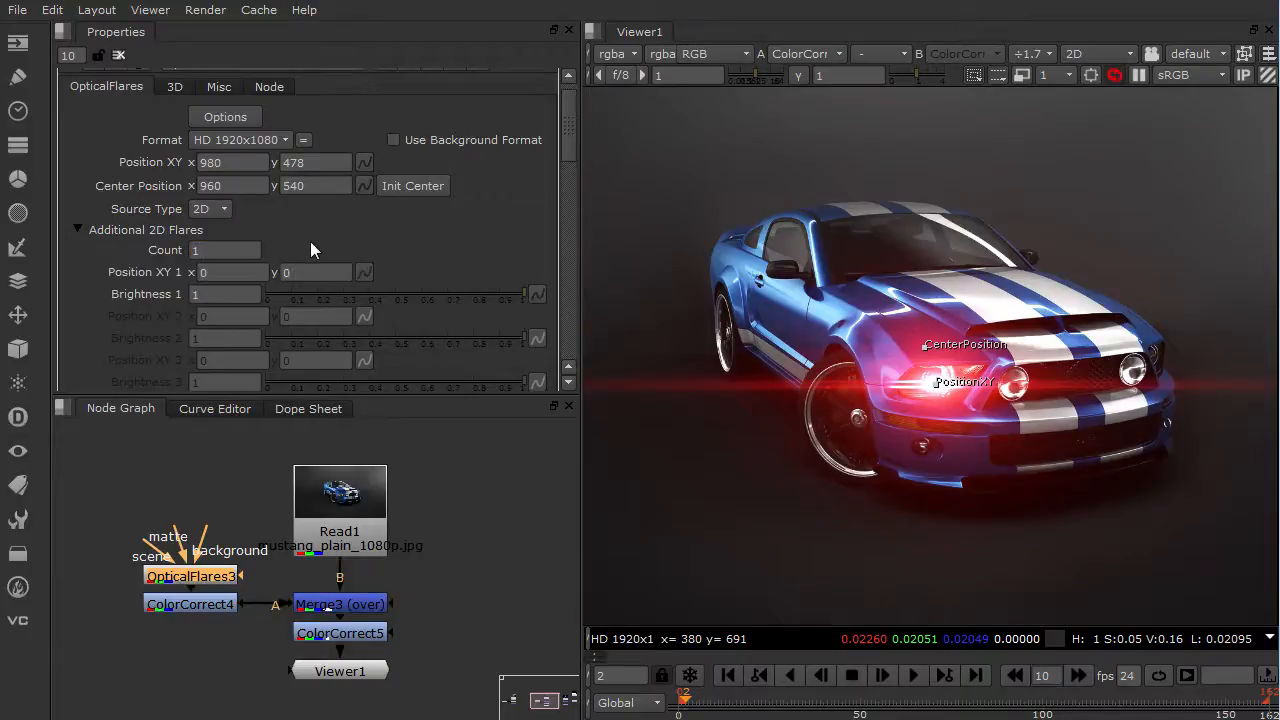
scroll(769, 473, down, 3)
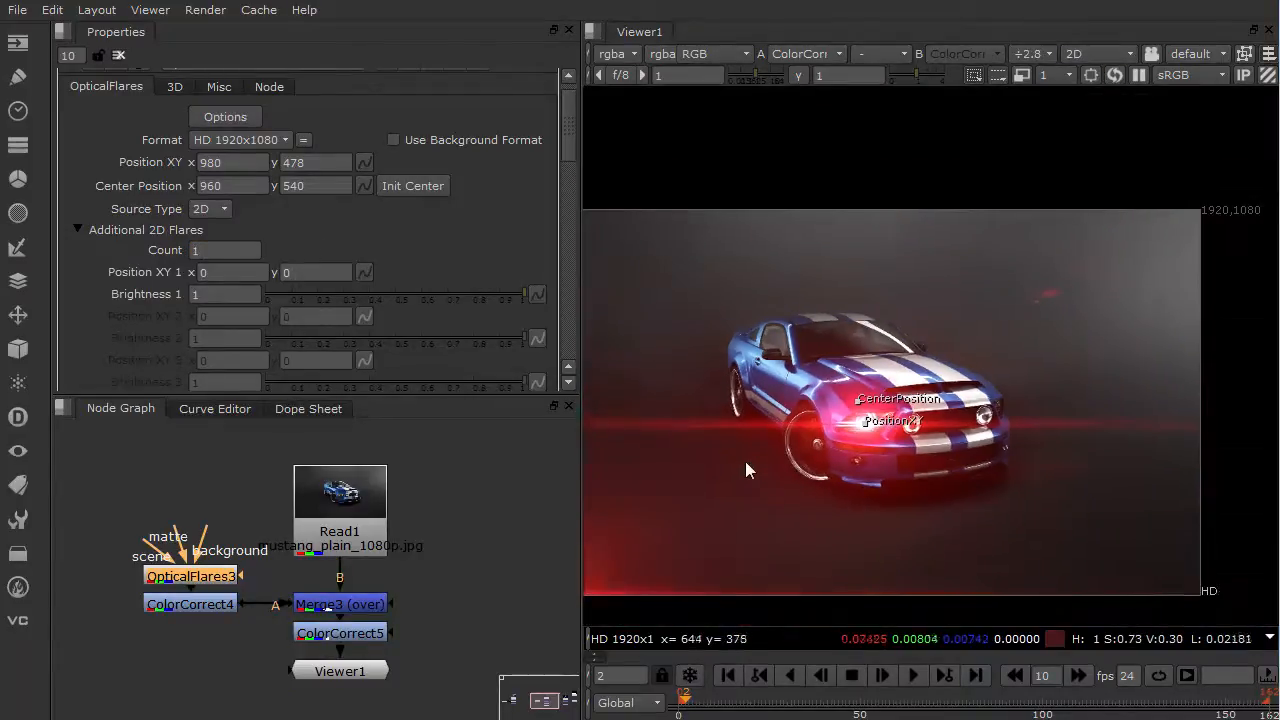
middle_drag(726, 487, 783, 469)
drag(632, 549, 1117, 358)
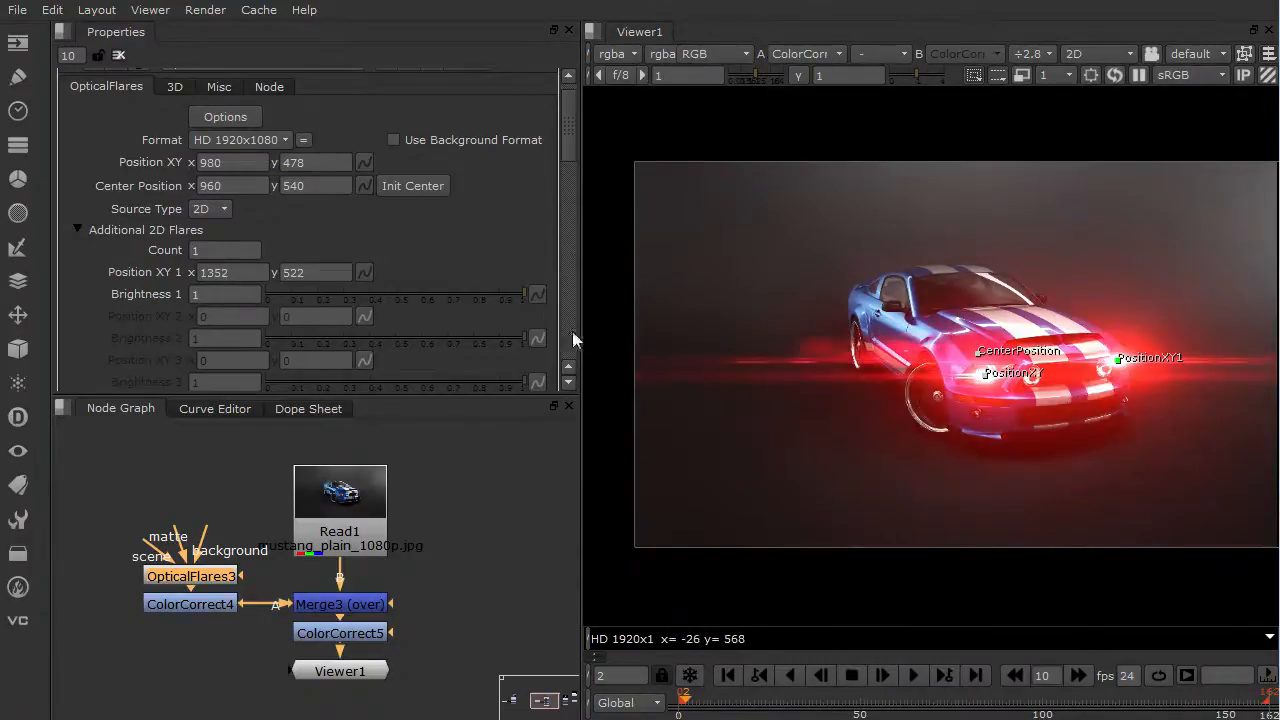
Set the additional flare's brightness to 0.58 and fine-tune its position on the headlight.
scroll(1082, 443, up, 4)
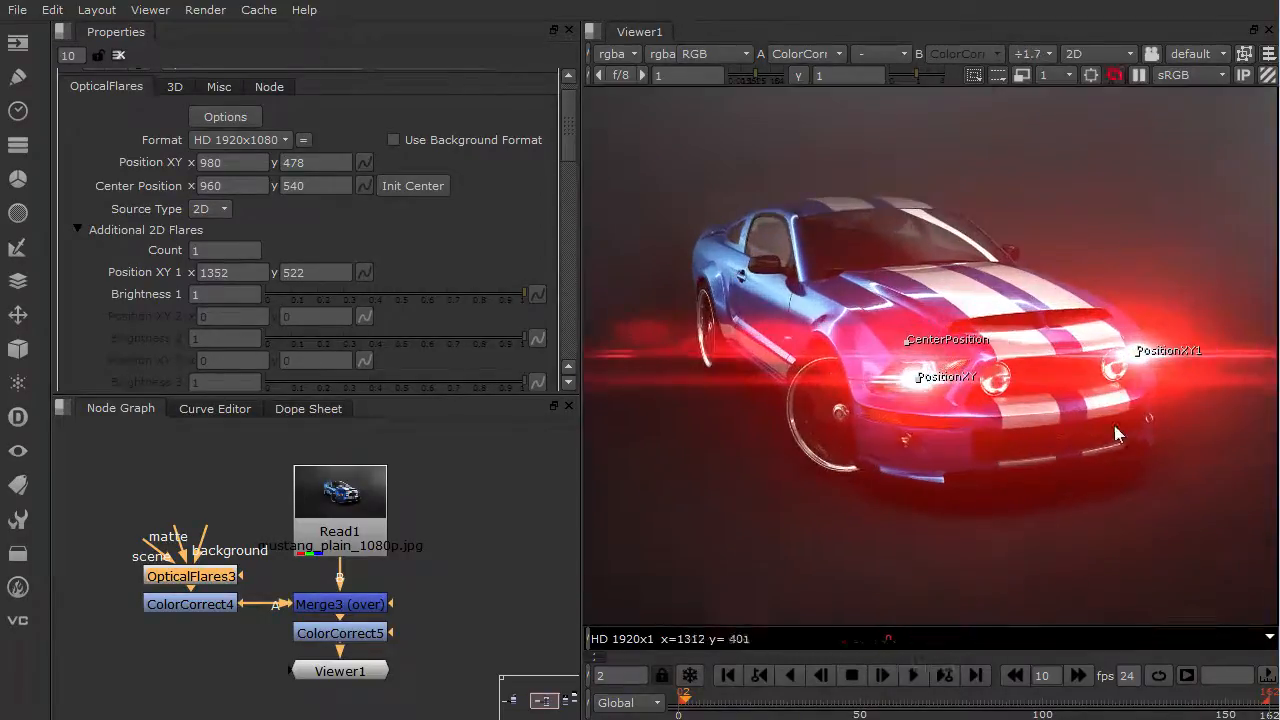
drag(461, 293, 415, 289)
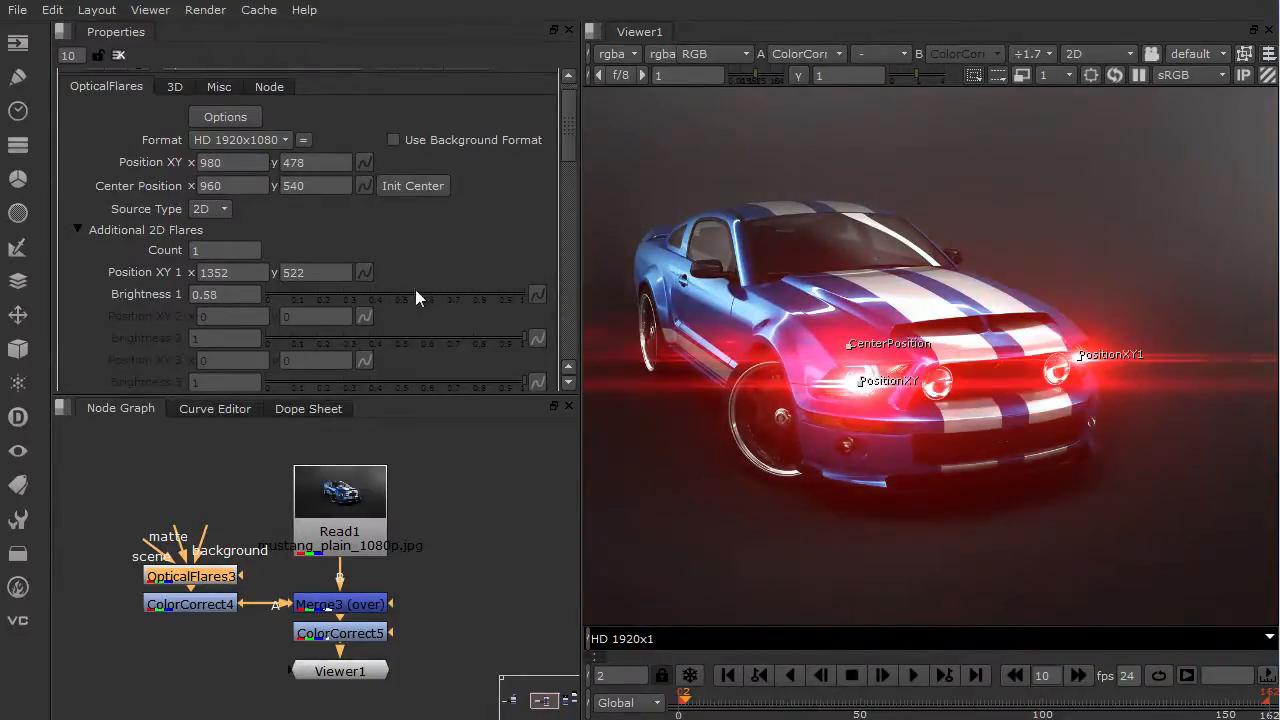
drag(1080, 365, 1083, 368)
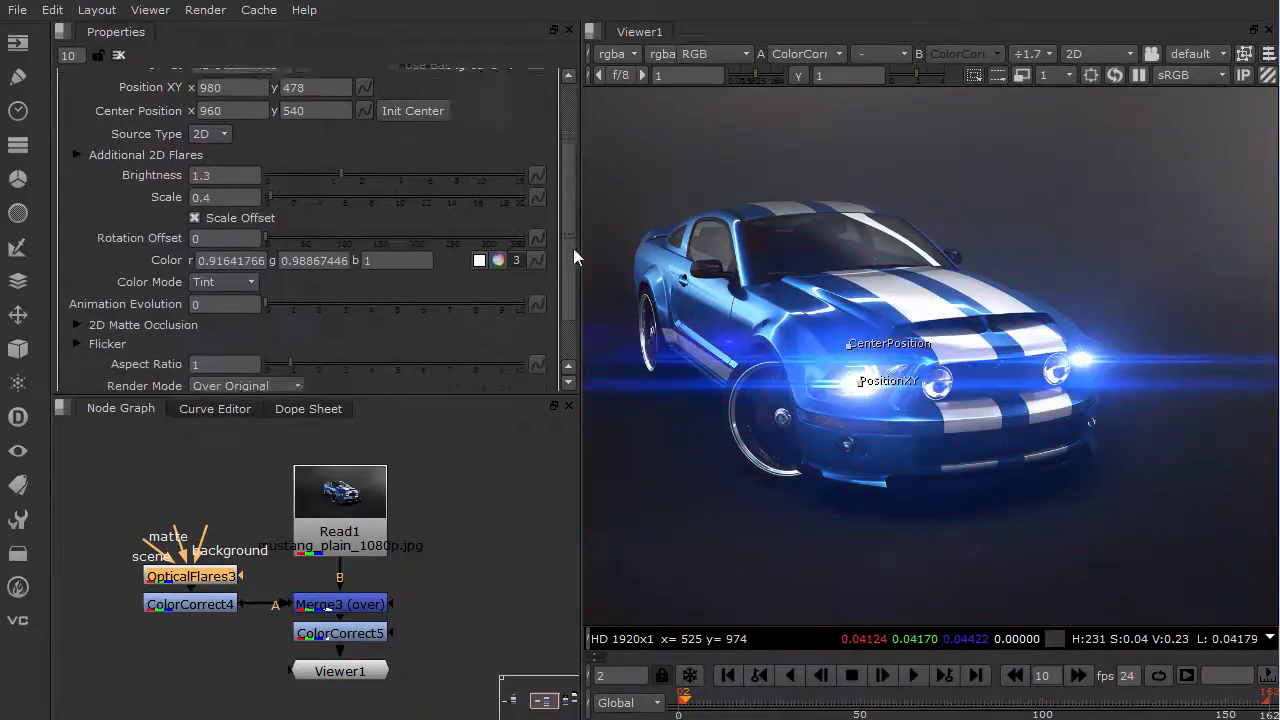
Set the Smooth flicker's speed to 0.705 and amount to 0.845, and preview it up to frame 36.
scroll(198, 332, down, 2)
click(77, 293)
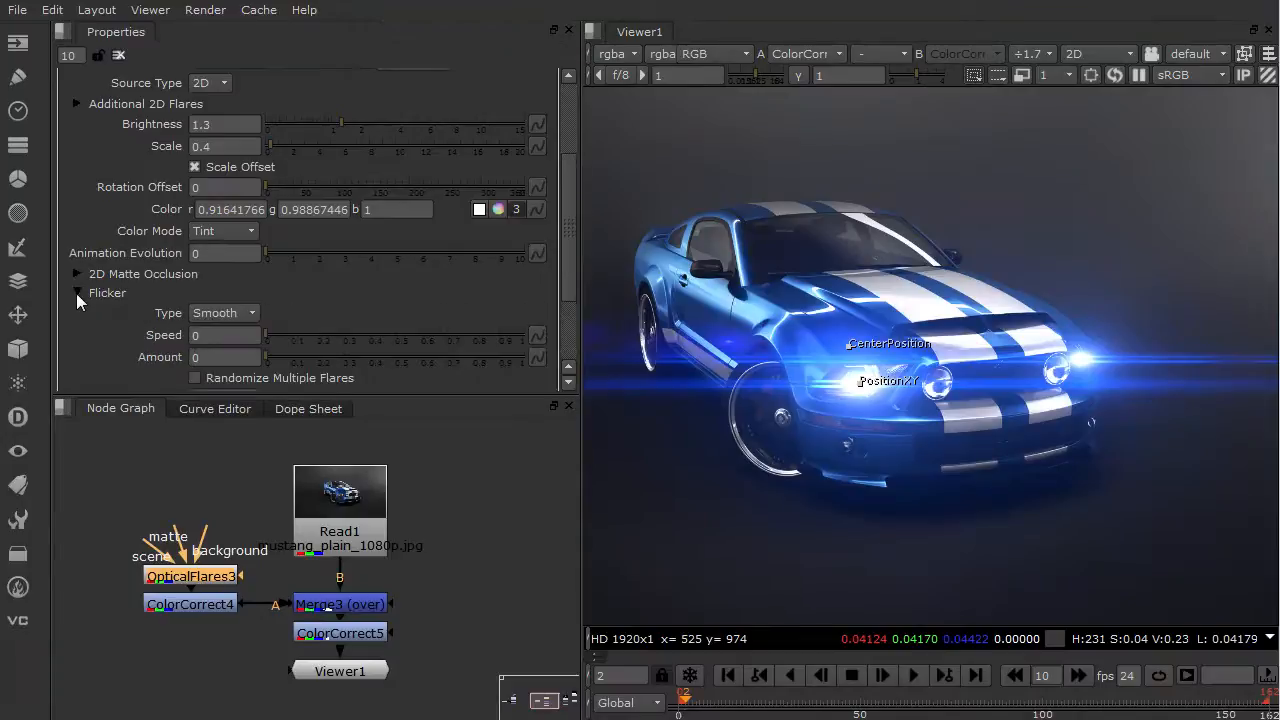
drag(268, 335, 450, 337)
drag(275, 358, 484, 357)
drag(685, 708, 811, 705)
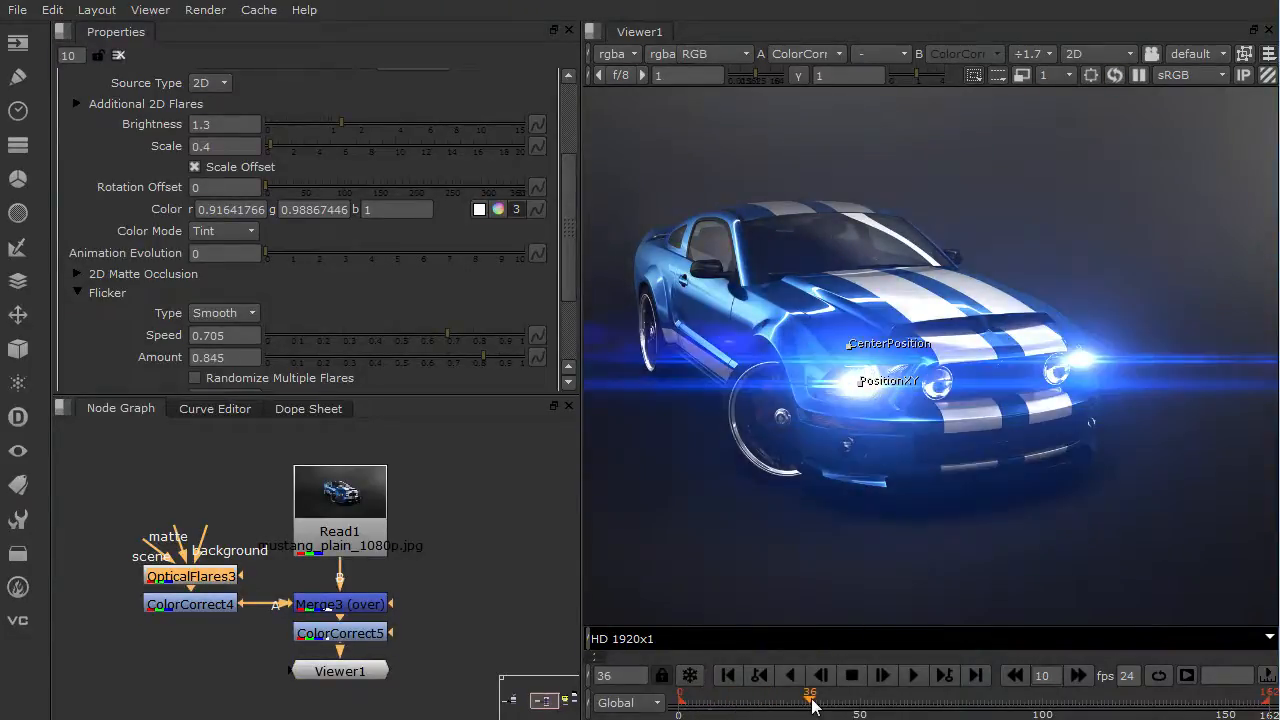
Enable flicker randomization for multiple flares and preview the result up to frame 80.
click(194, 378)
drag(880, 703, 973, 703)
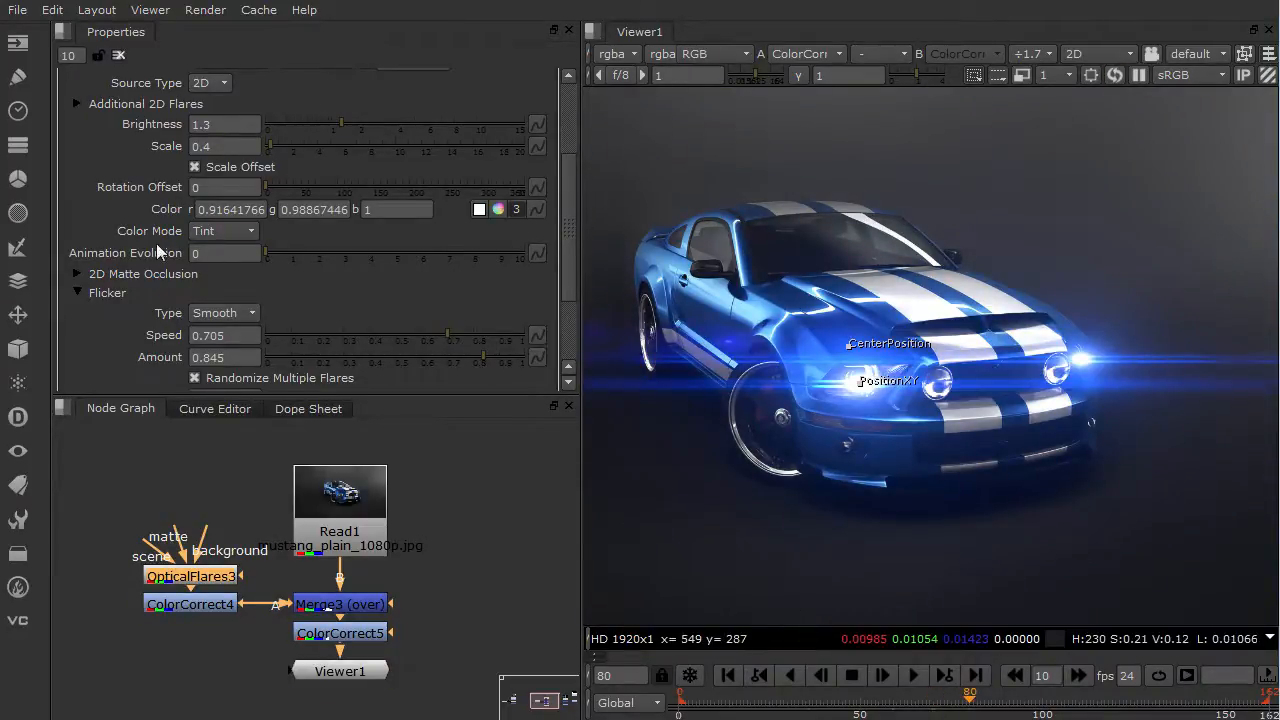
scroll(222, 260, down, 2)
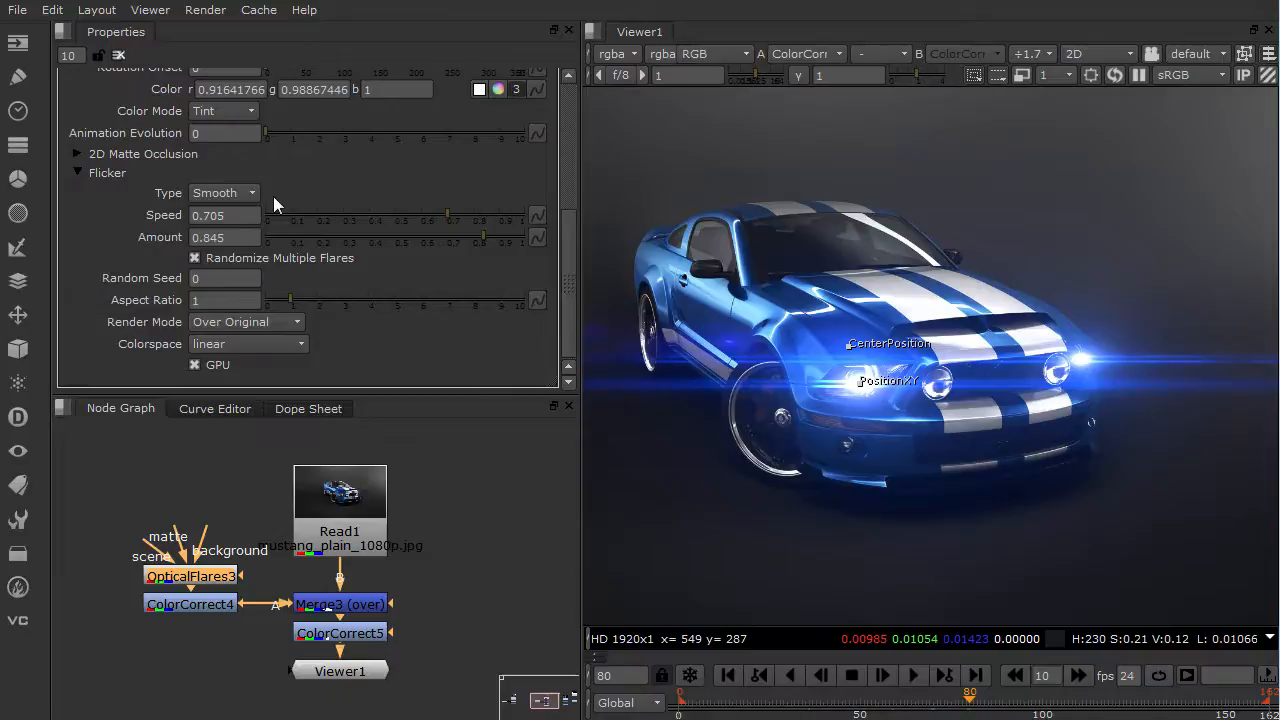
Set the headlight flares' scale to 0.3 and brightness to 1.05.
drag(572, 309, 570, 243)
scroll(840, 428, up, 3)
middle_drag(839, 428, 863, 468)
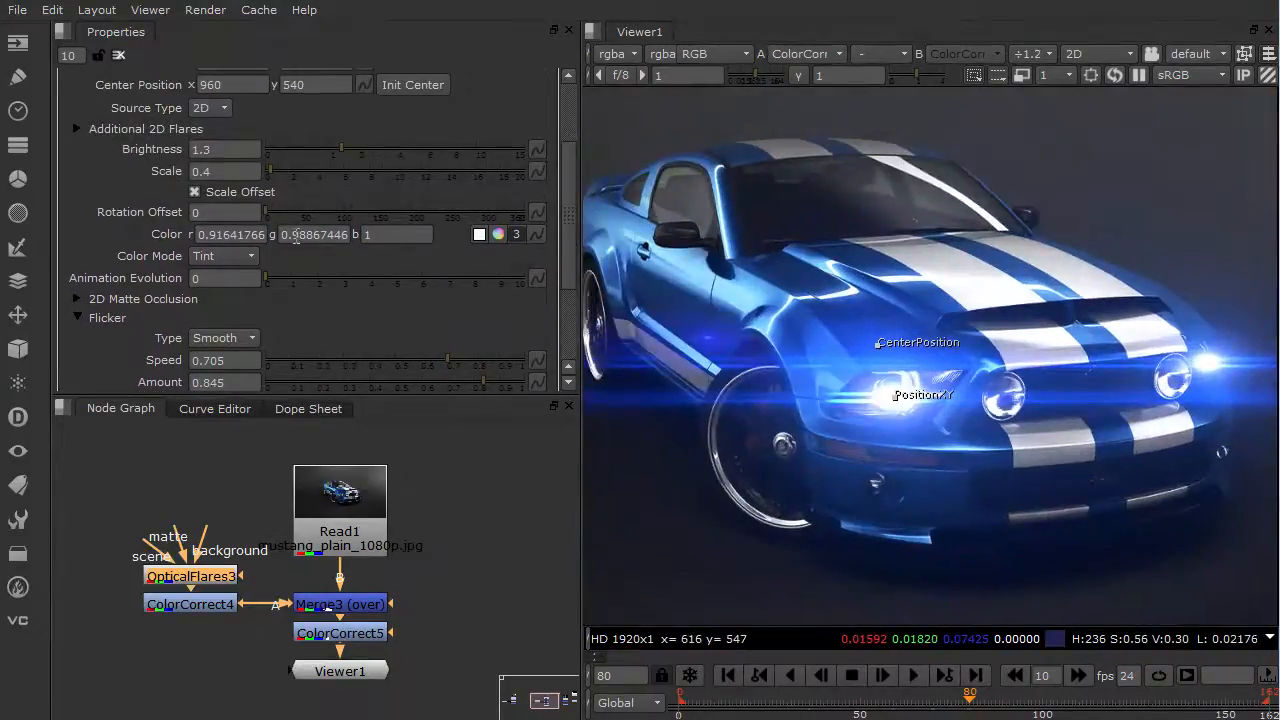
scroll(243, 272, up, 1)
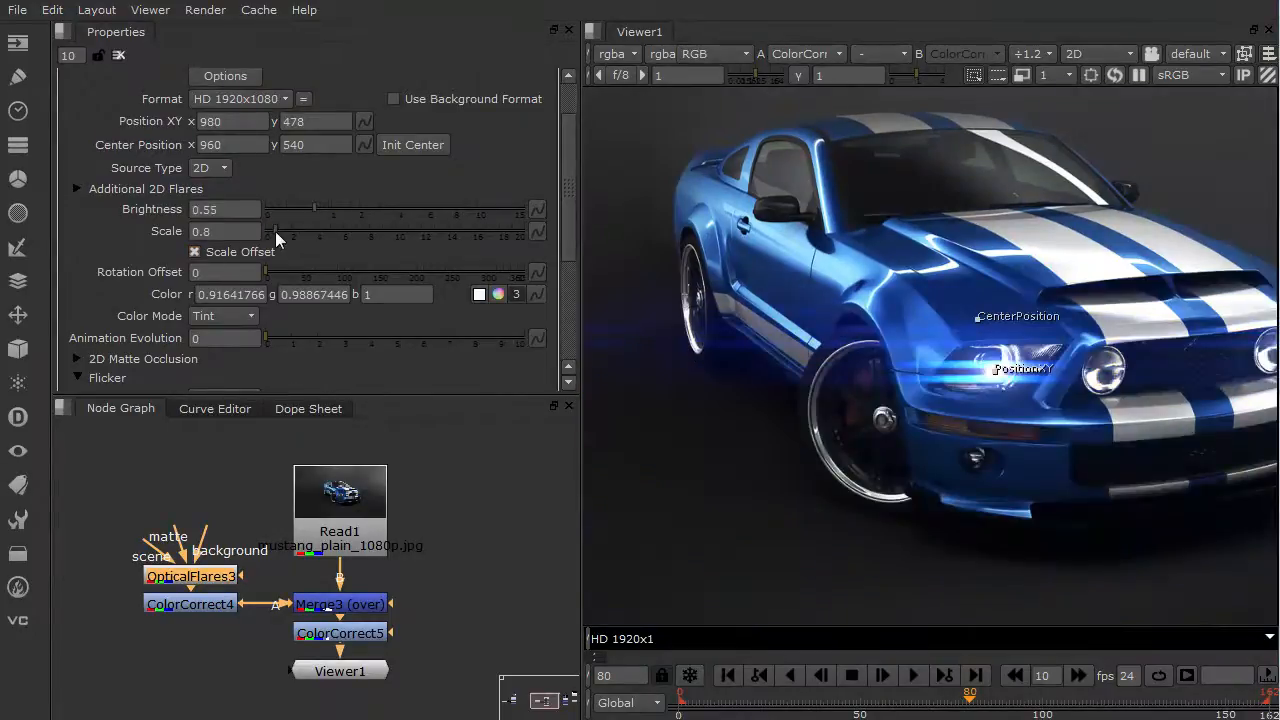
drag(275, 231, 268, 229)
click(334, 211)
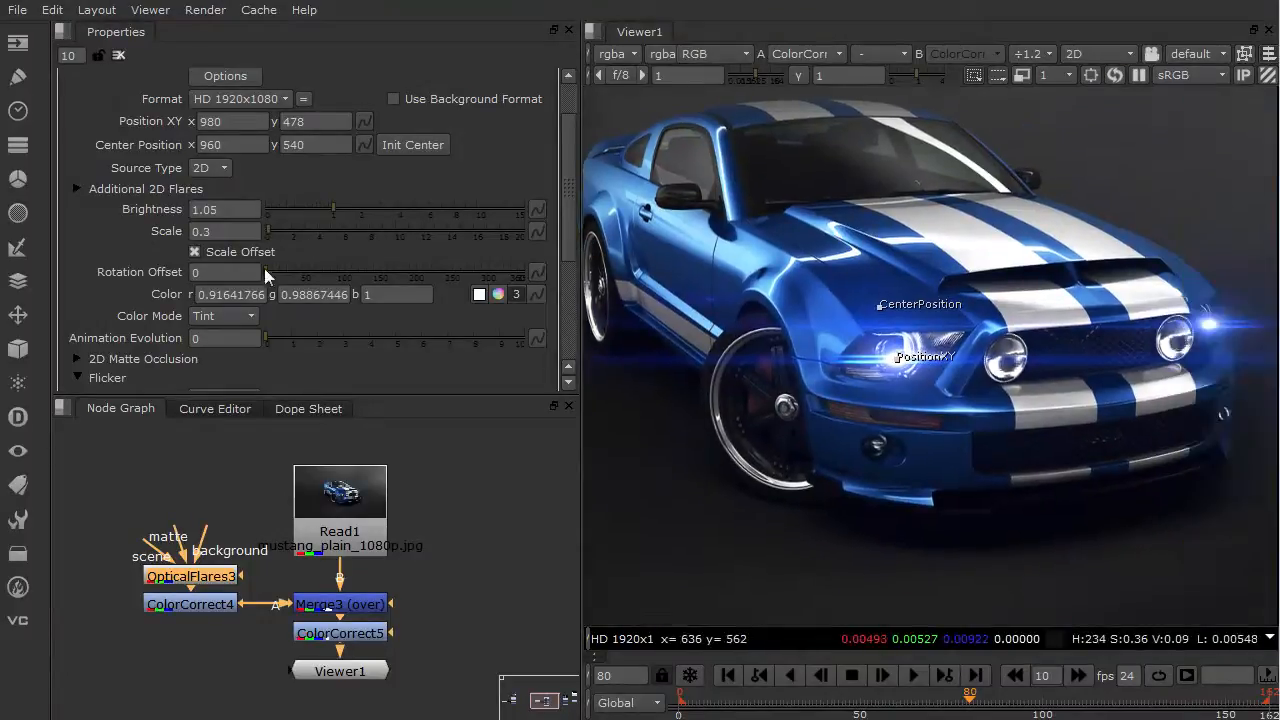
Turn off Scale Offset to compare the headlight flares up close, and turn it back on.
click(195, 252)
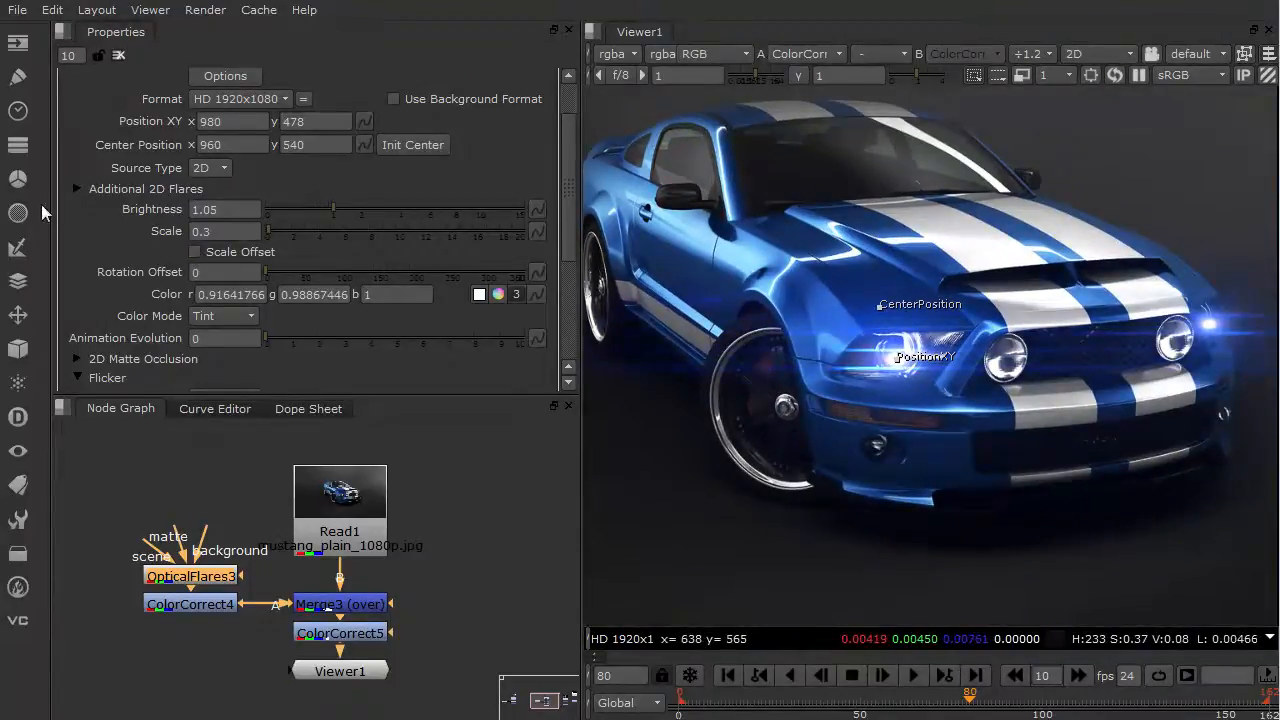
scroll(912, 398, up, 1)
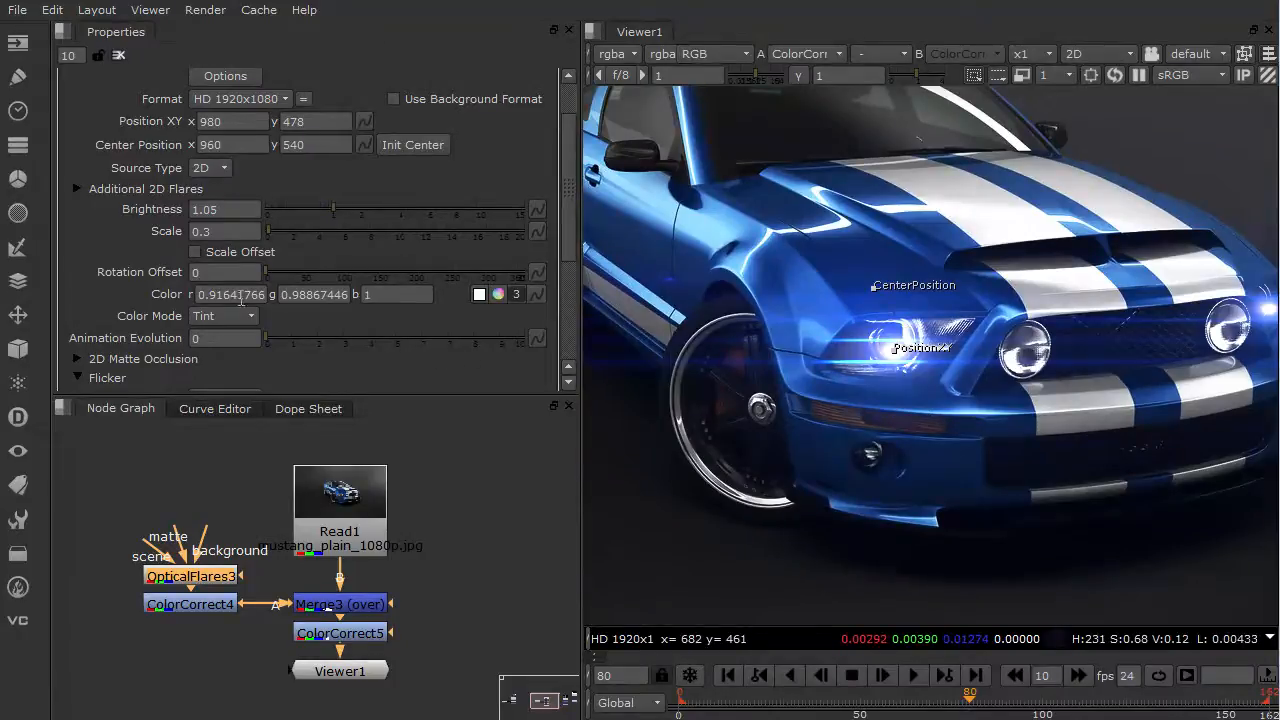
click(194, 252)
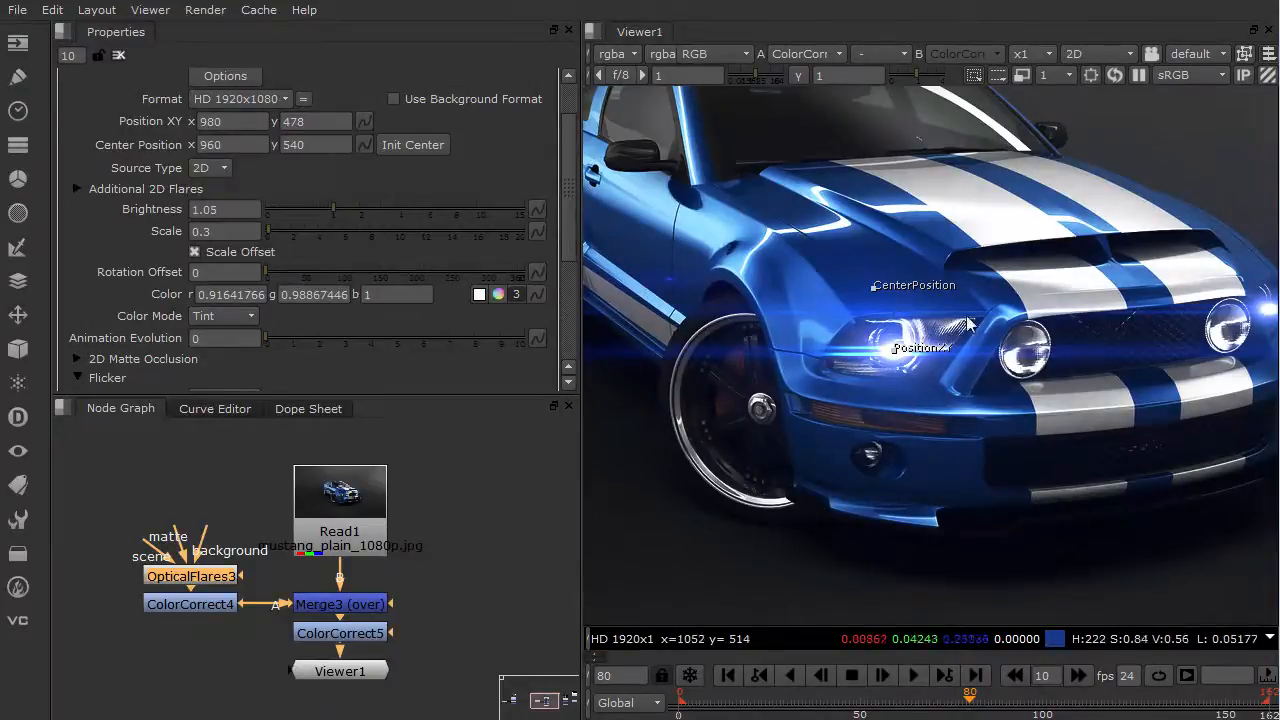
Delete the OpticalFlares3 and ColorCorrect4 nodes from the car composite.
scroll(913, 396, down, 2)
drag(86, 494, 252, 614)
key(Delete)
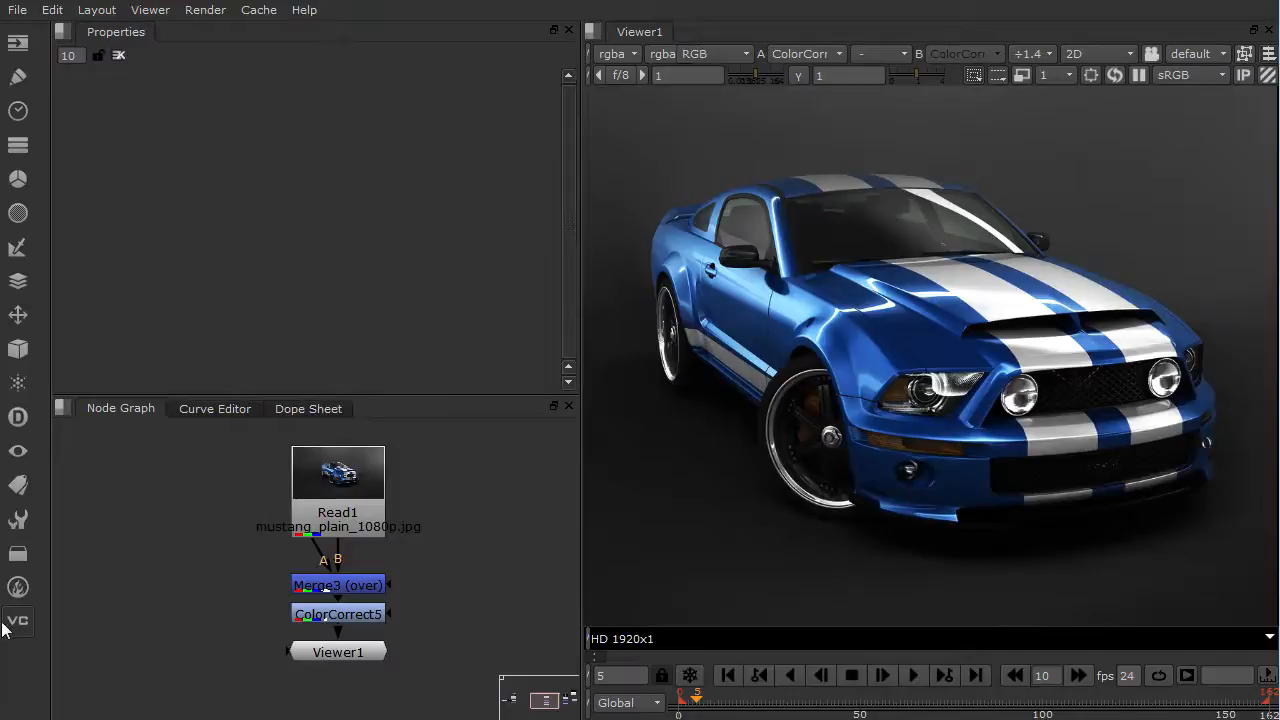
Add a new OpticalFlares node beside the car image and connect it to the A input of Merge3.
click(18, 621)
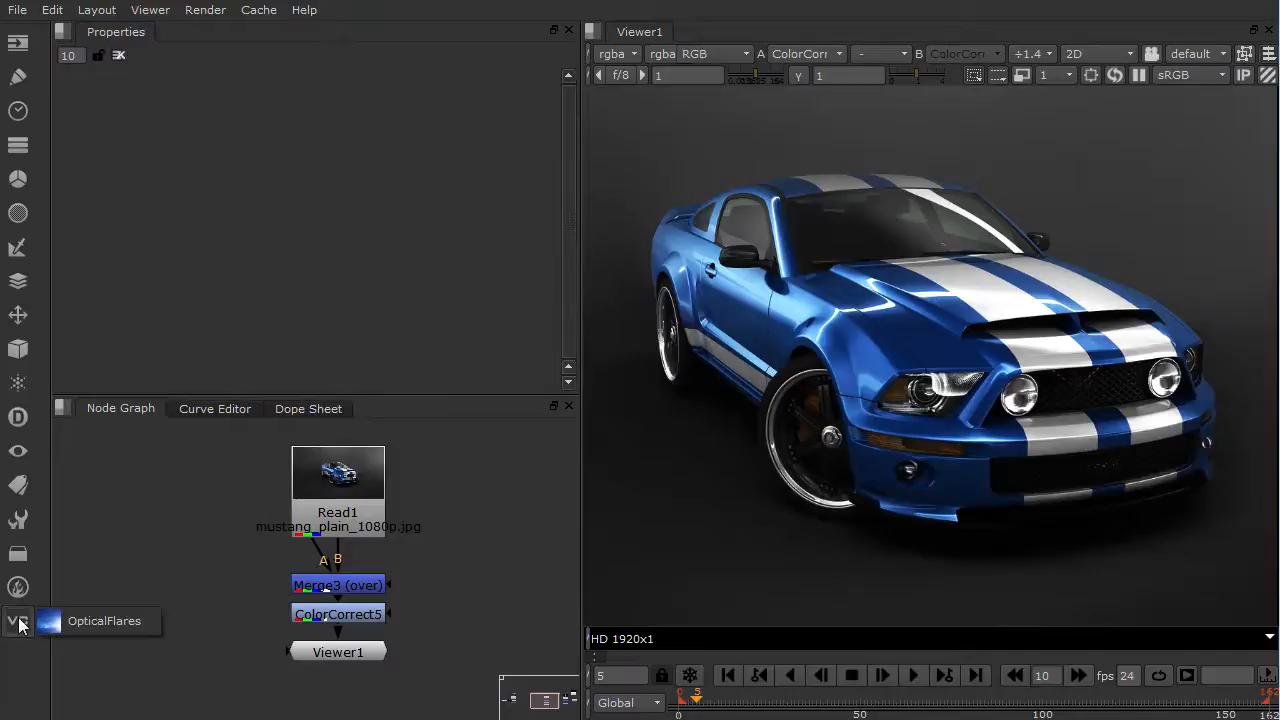
click(83, 620)
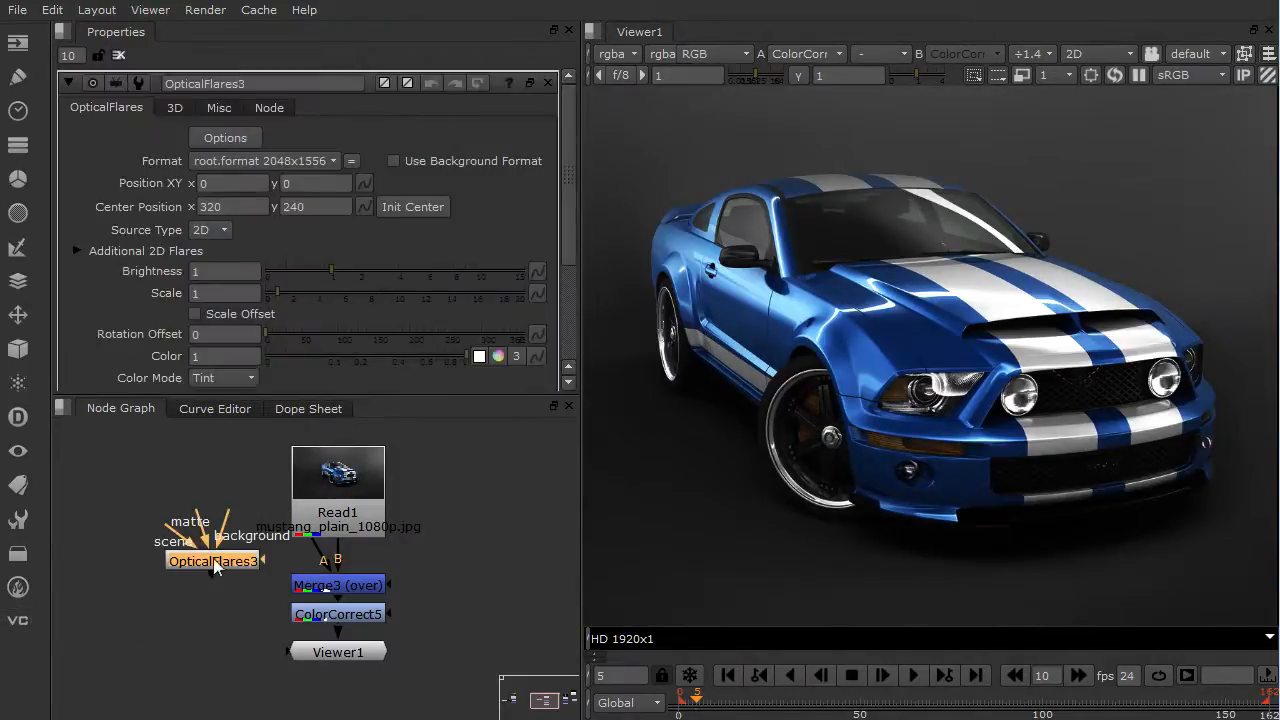
drag(208, 558, 158, 505)
drag(326, 570, 154, 510)
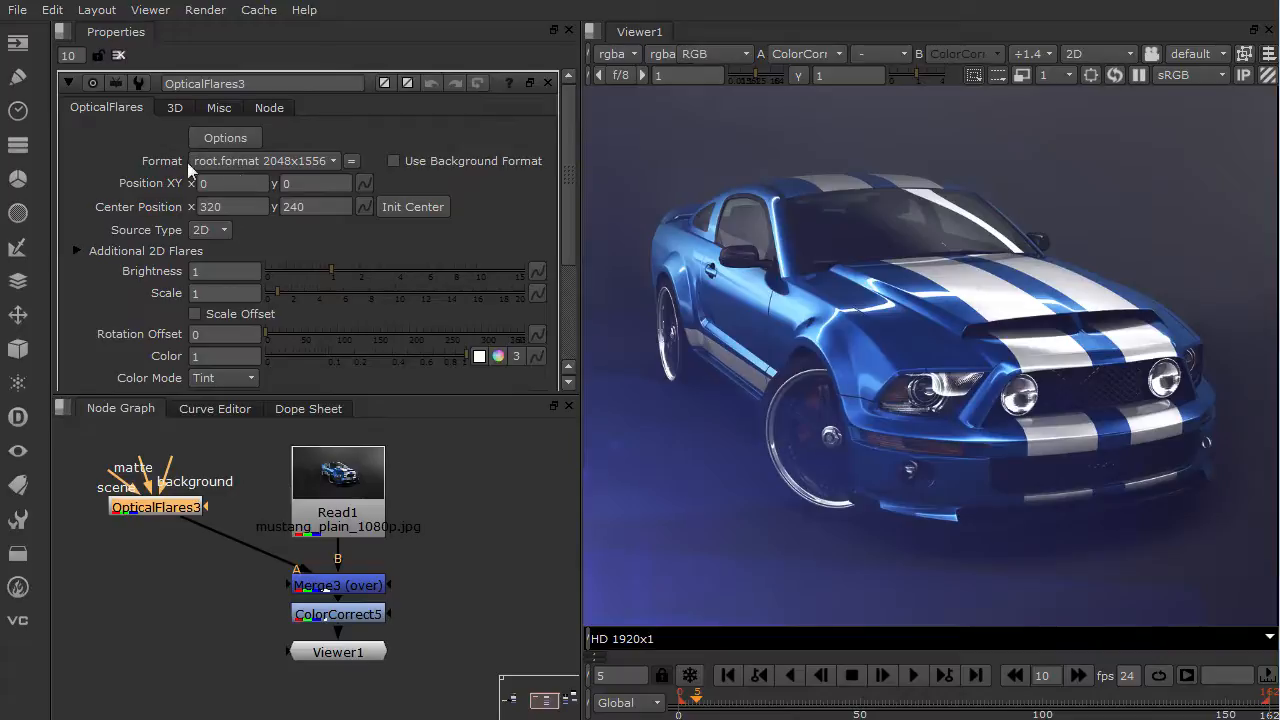
Set the new flare's format to HD 1920x1080 and initialize its center position.
click(280, 163)
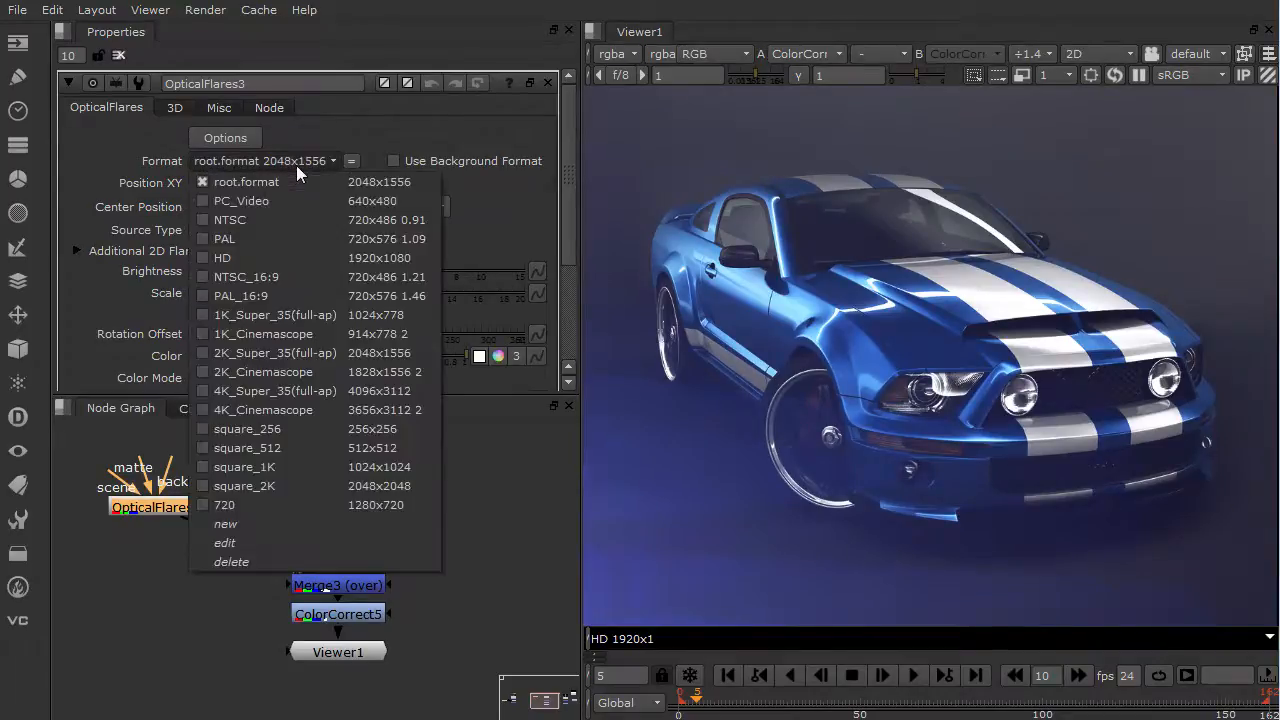
click(241, 259)
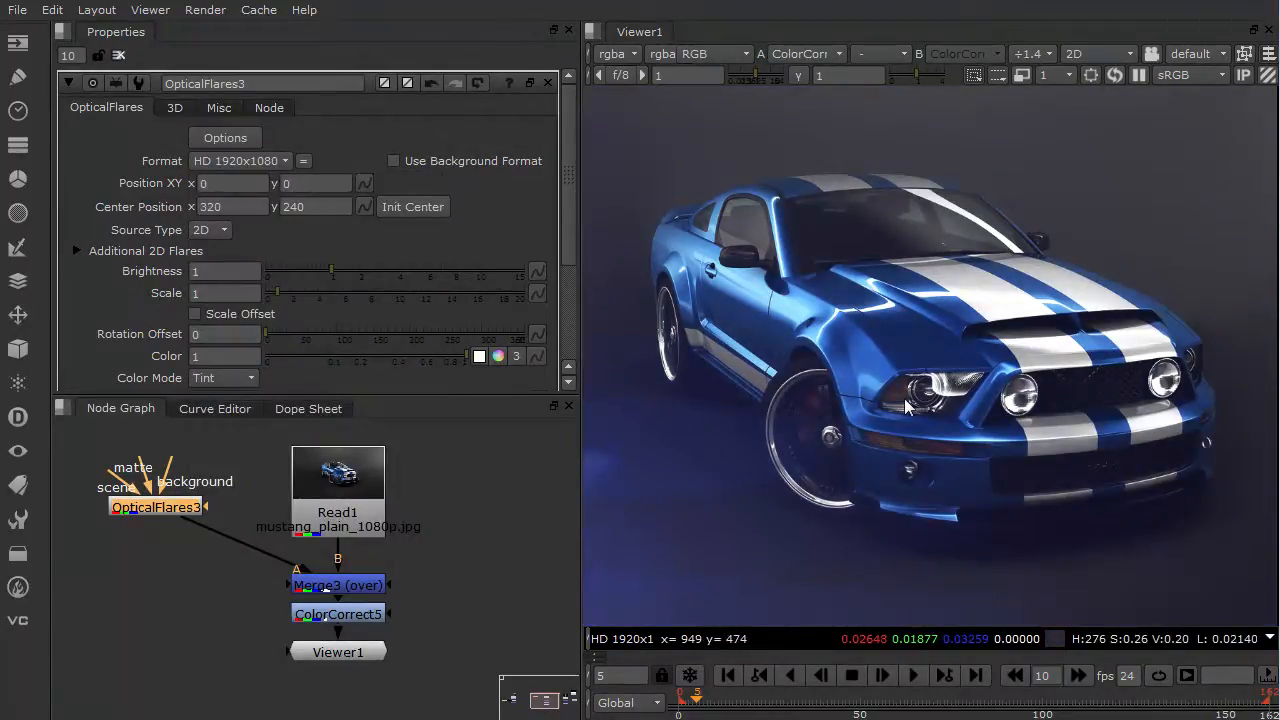
click(407, 208)
Move the flare source above the car to about 1400, 848, and try other positions around the frame.
scroll(880, 410, down, 1)
scroll(880, 416, down, 2)
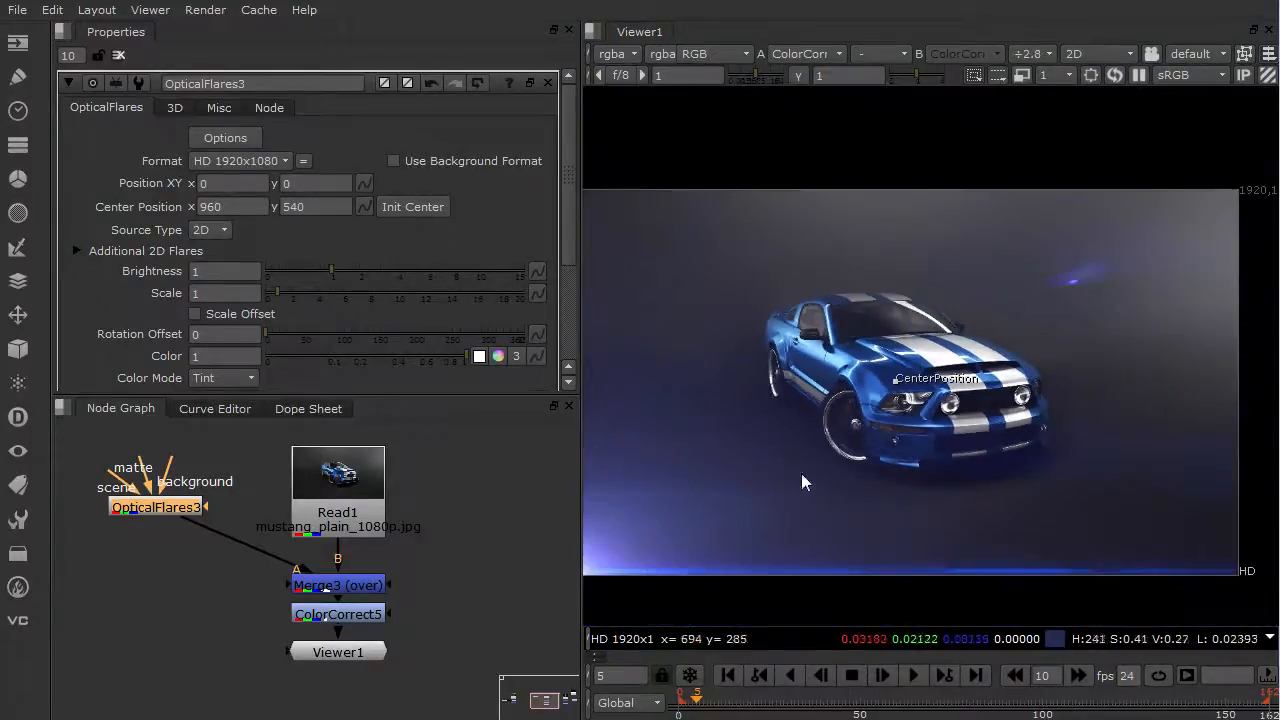
drag(598, 555, 1006, 305)
scroll(913, 430, up, 1)
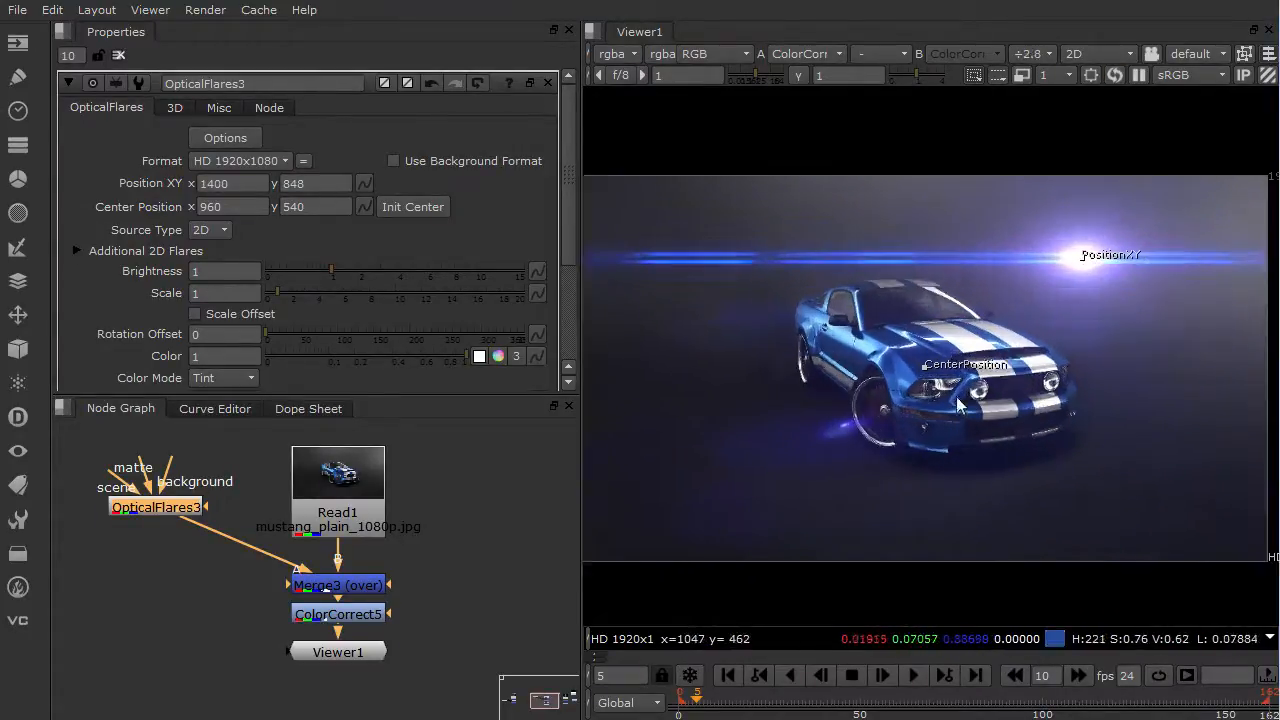
drag(1081, 258, 1080, 240)
drag(768, 208, 636, 455)
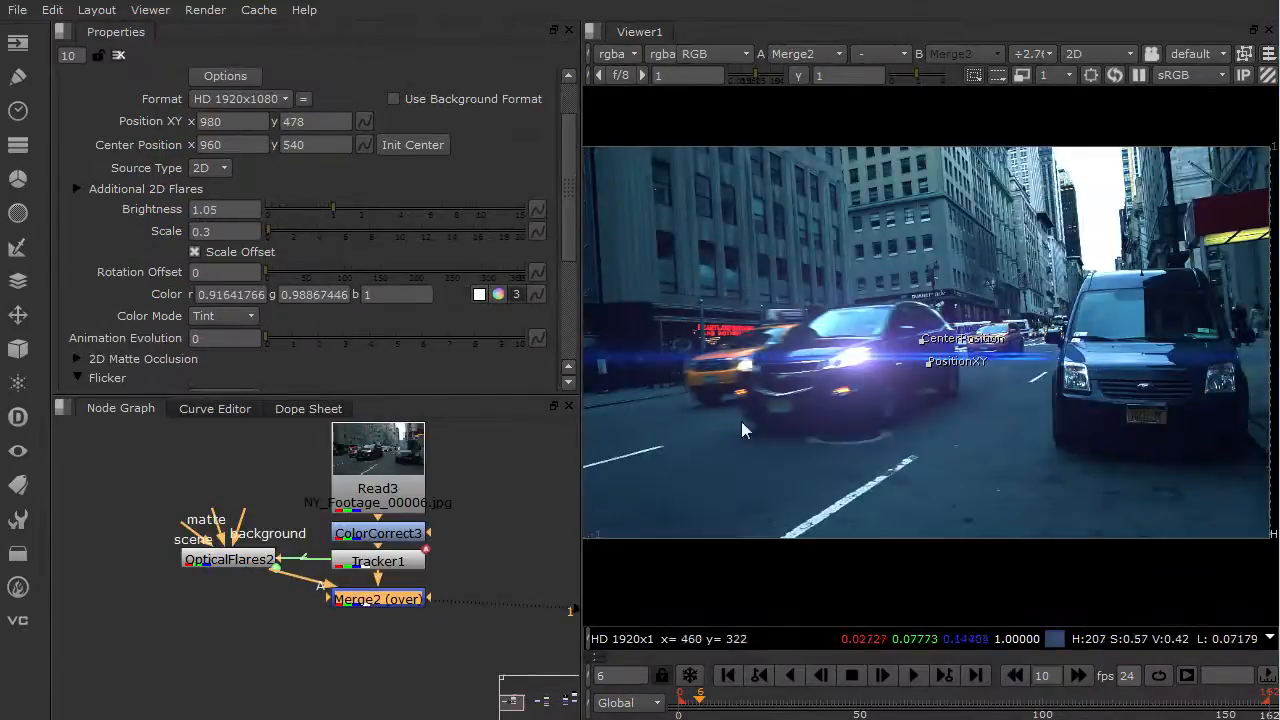
Go to frame 7 of the street footage and examine the headlight track in Tracker1.
click(718, 699)
click(704, 701)
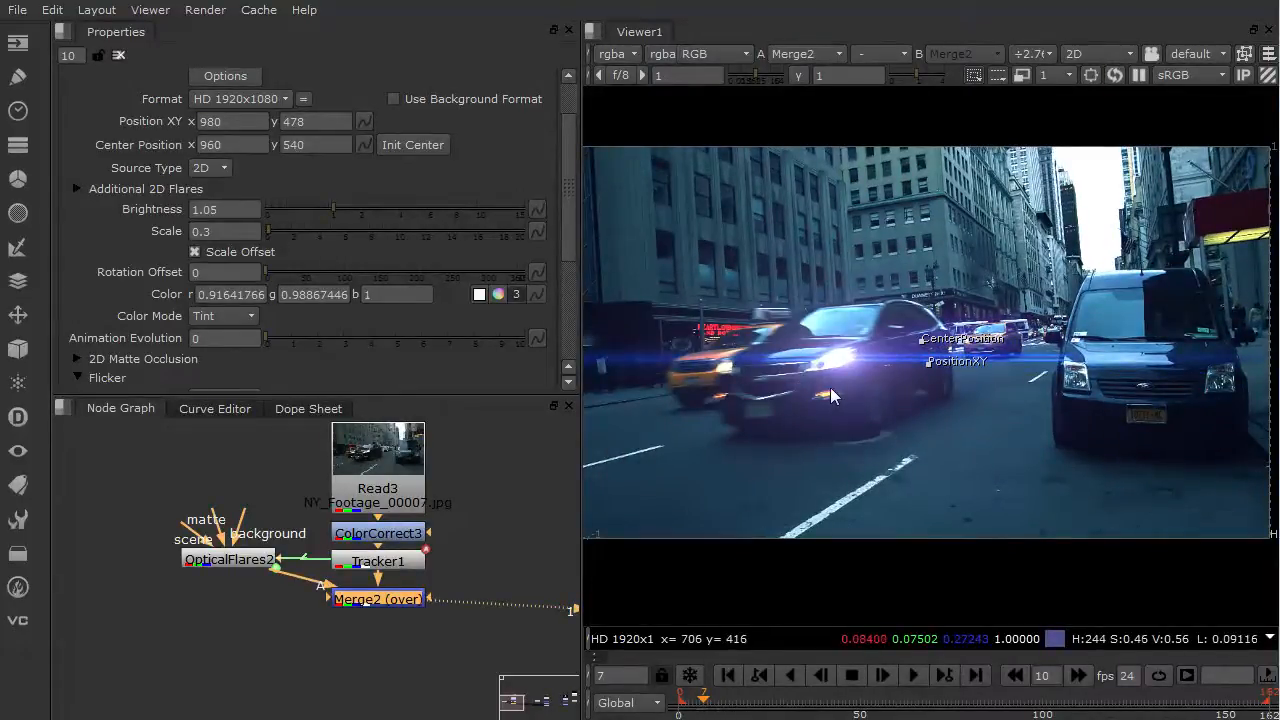
double_click(380, 562)
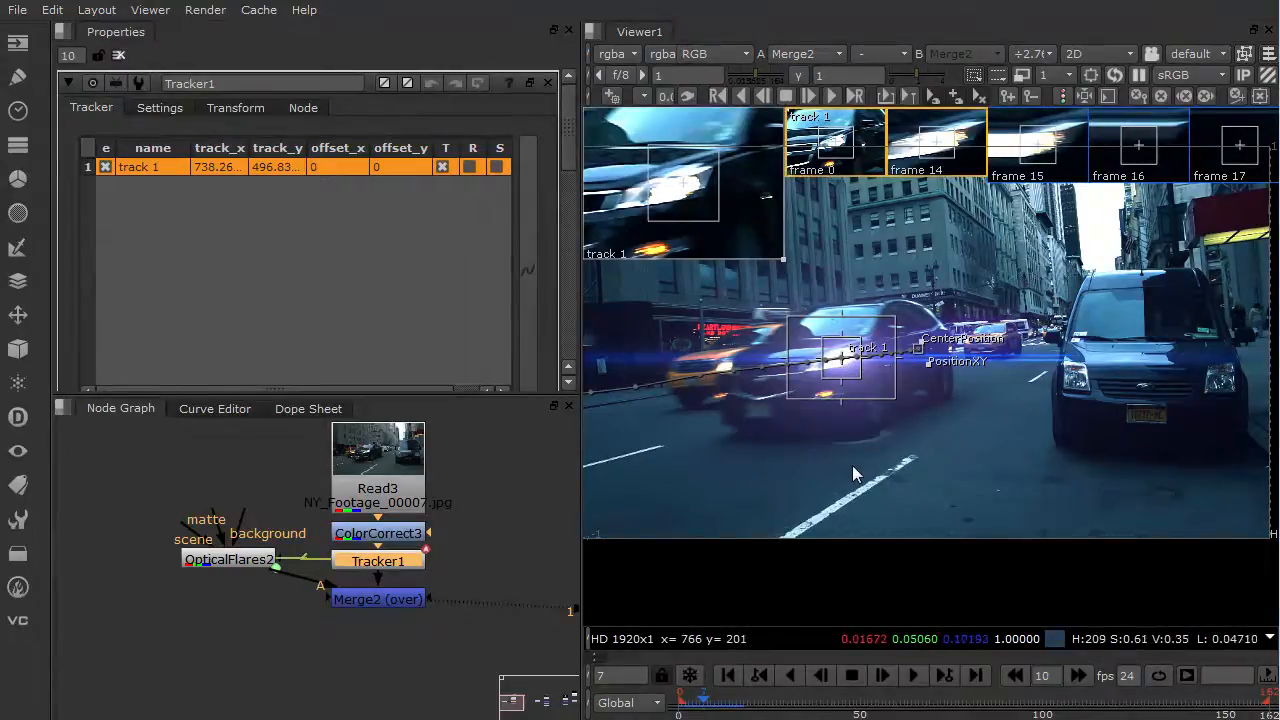
Link the Position XY of OpticalFlares2 to track 1 of Tracker1 and scrub the footage to check the flare.
click(237, 563)
double_click(237, 560)
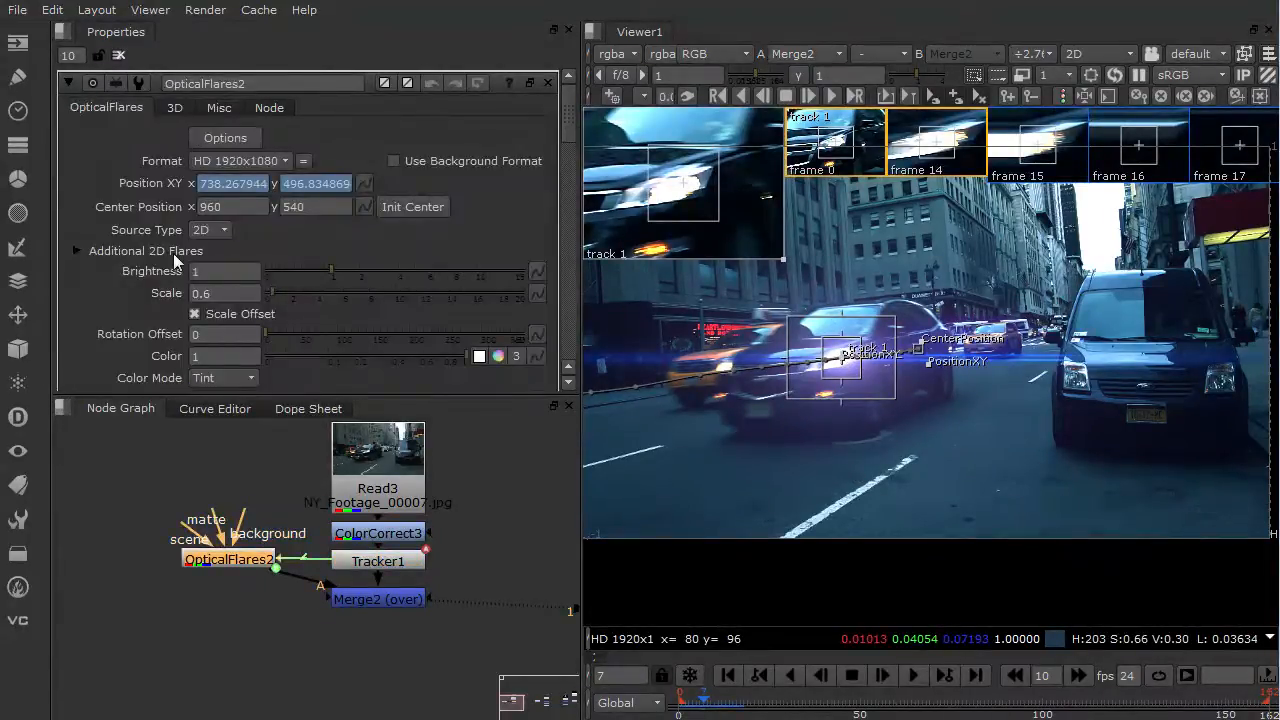
click(118, 55)
double_click(225, 557)
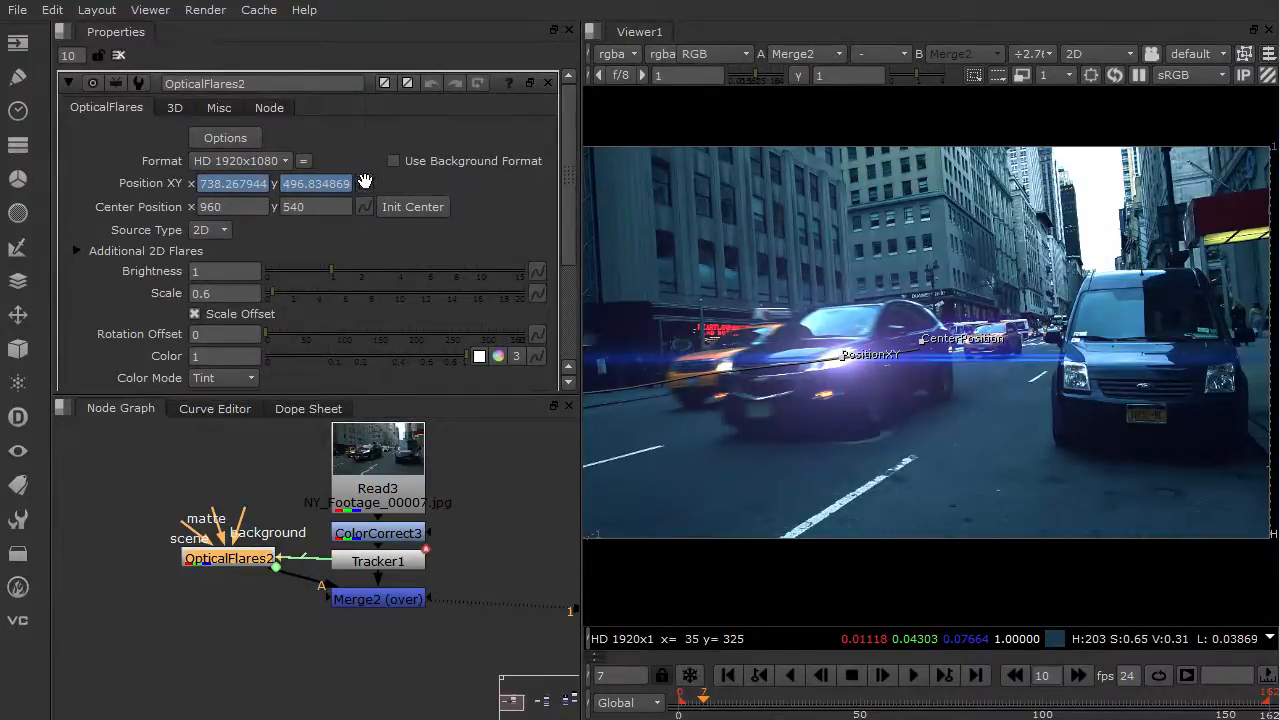
click(363, 186)
mouse_move(450, 382)
mouse_move(595, 405)
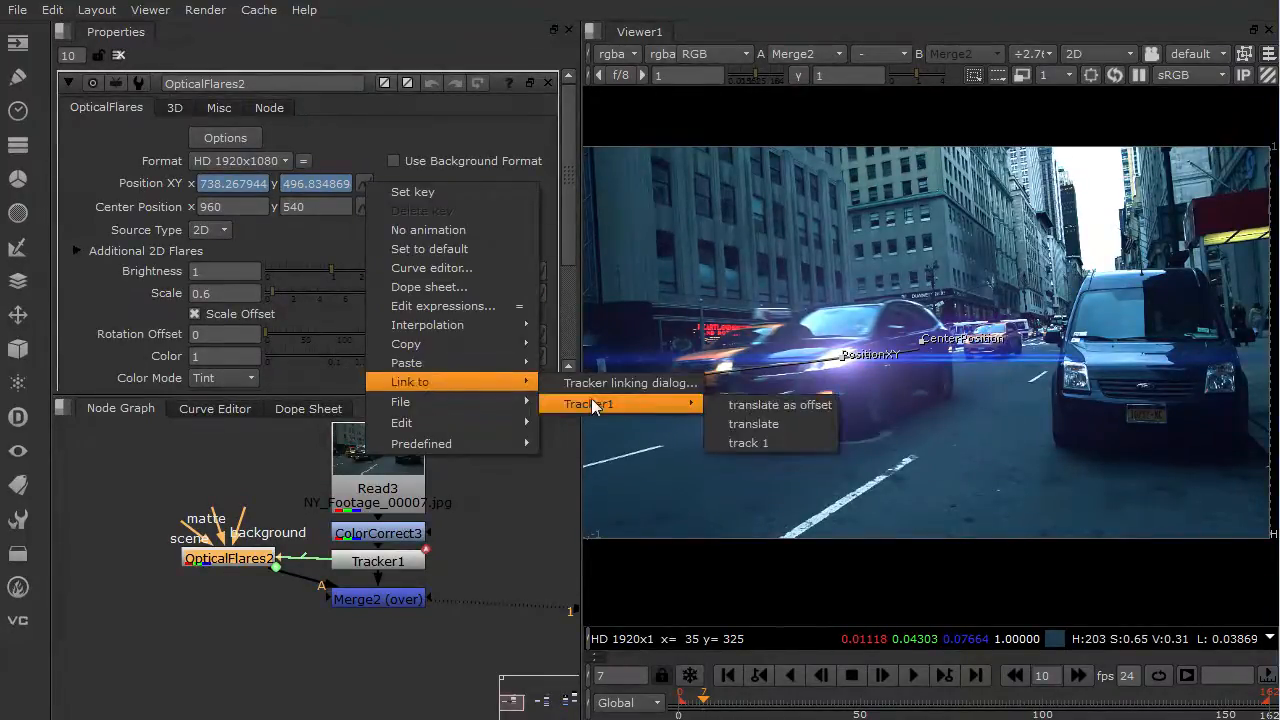
click(754, 446)
mouse_move(718, 697)
mouse_down()
mouse_move(739, 697)
mouse_move(710, 697)
mouse_up()
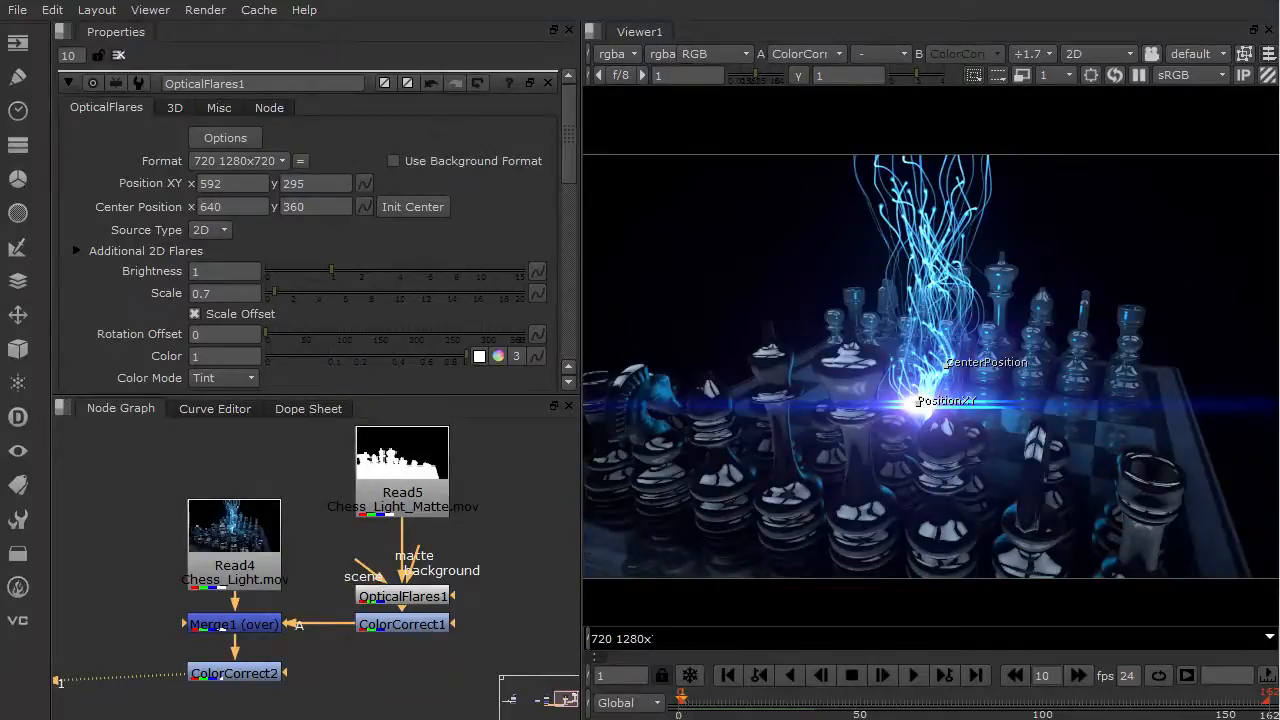
View the Chess_Light_Matte clip at frame 14 and examine its connection to the matte input of OpticalFlares1.
drag(682, 703, 735, 713)
click(405, 471)
key(1)
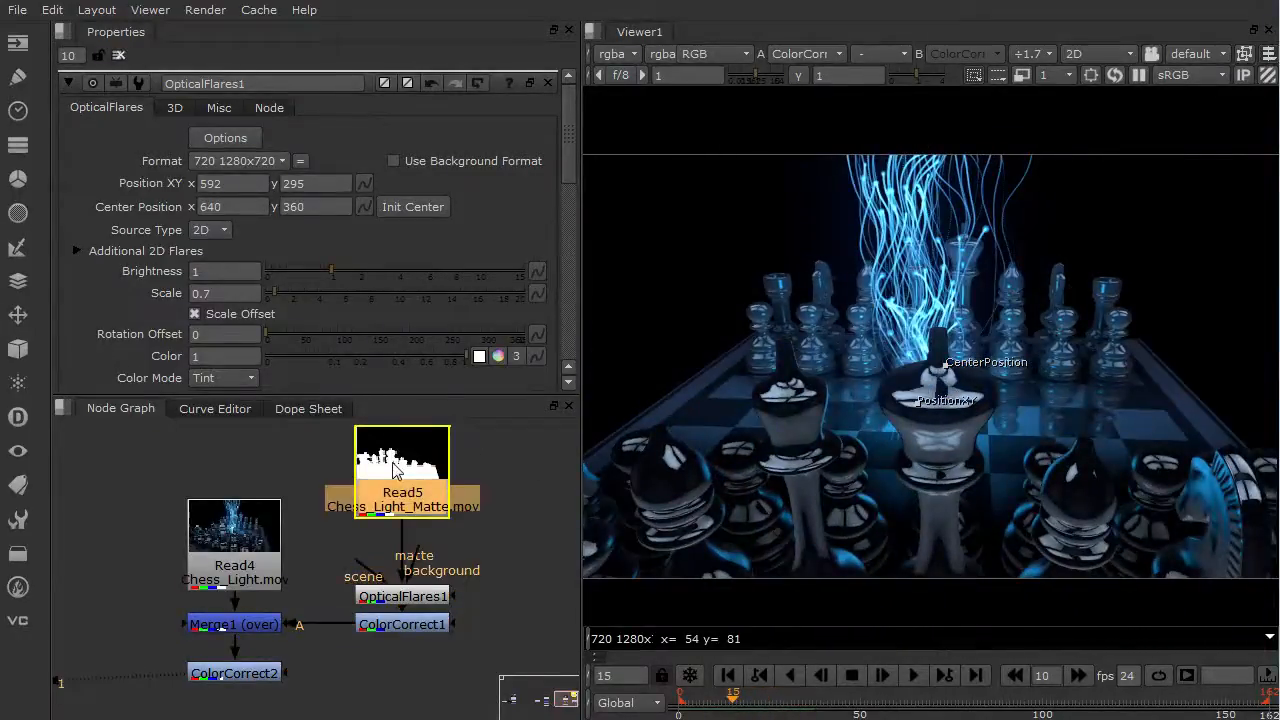
click(234, 540)
mouse_move(735, 700)
mouse_down()
mouse_move(718, 698)
mouse_move(729, 698)
mouse_up()
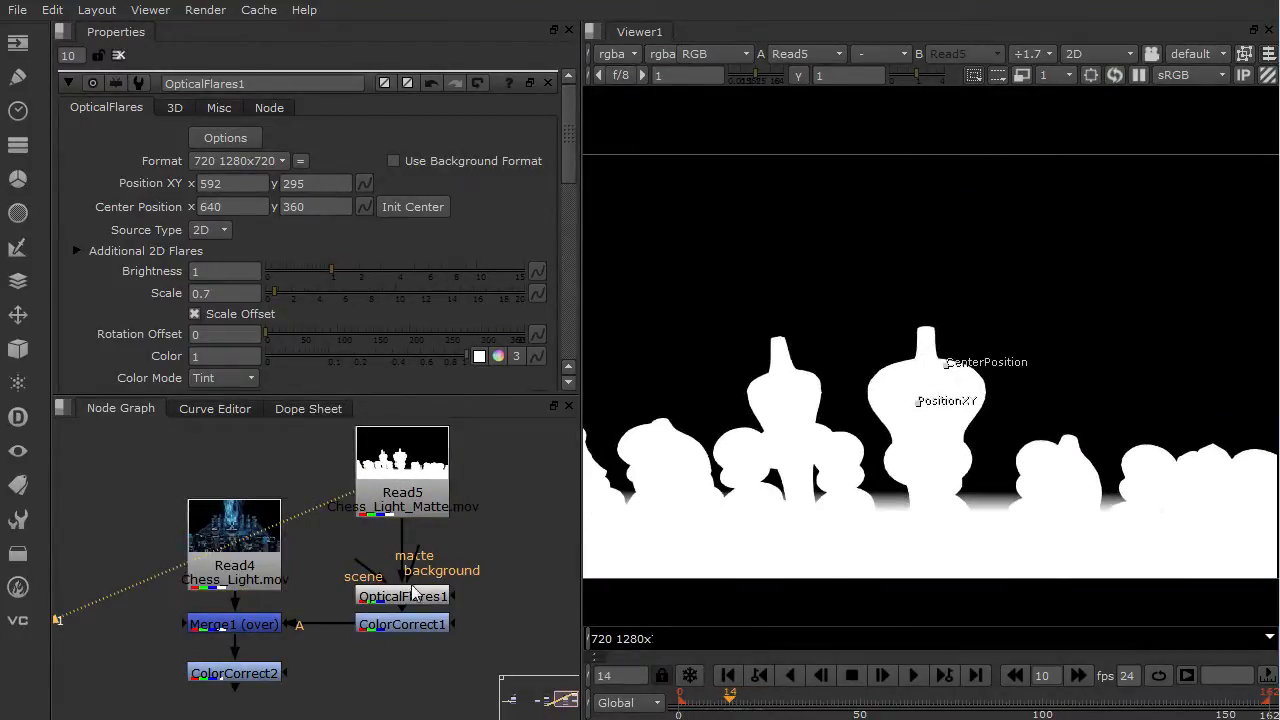
drag(406, 489, 377, 479)
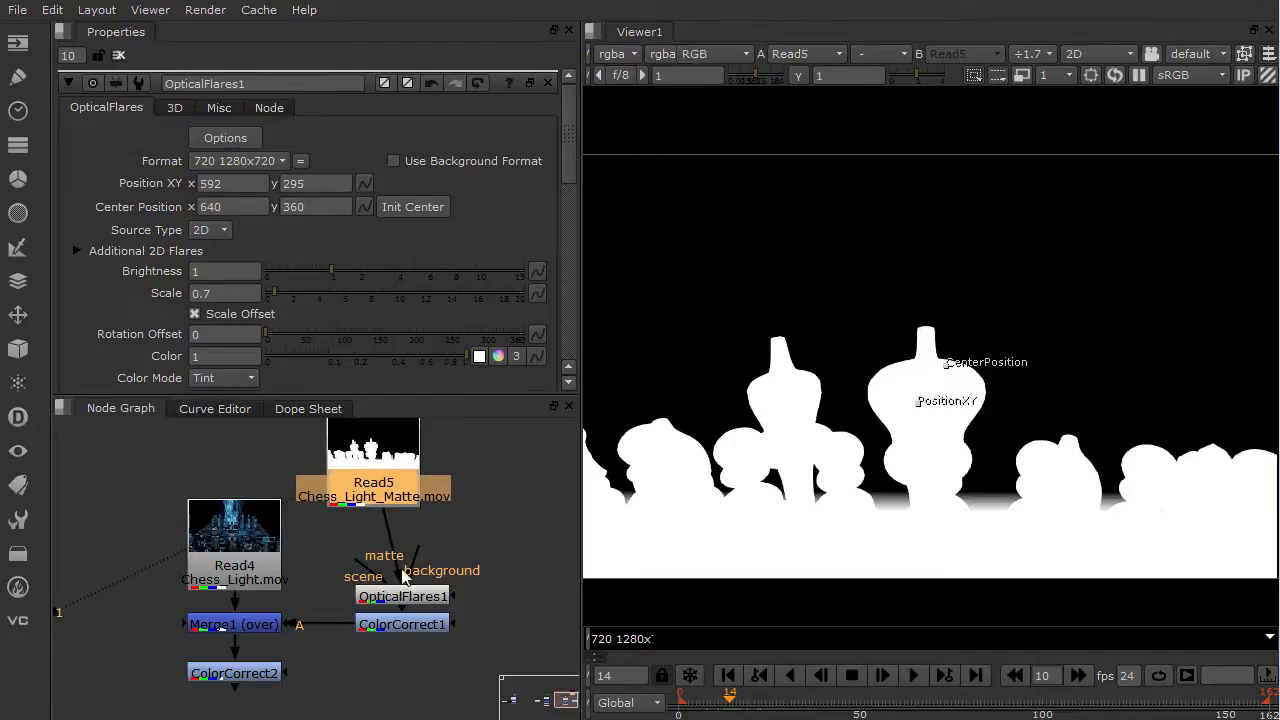
key(l)
Review the 2D Matte Occlusion settings of OpticalFlares1, keeping Luma as the sample method, and view the ColorCorrect2 output.
click(401, 598)
drag(570, 158, 571, 238)
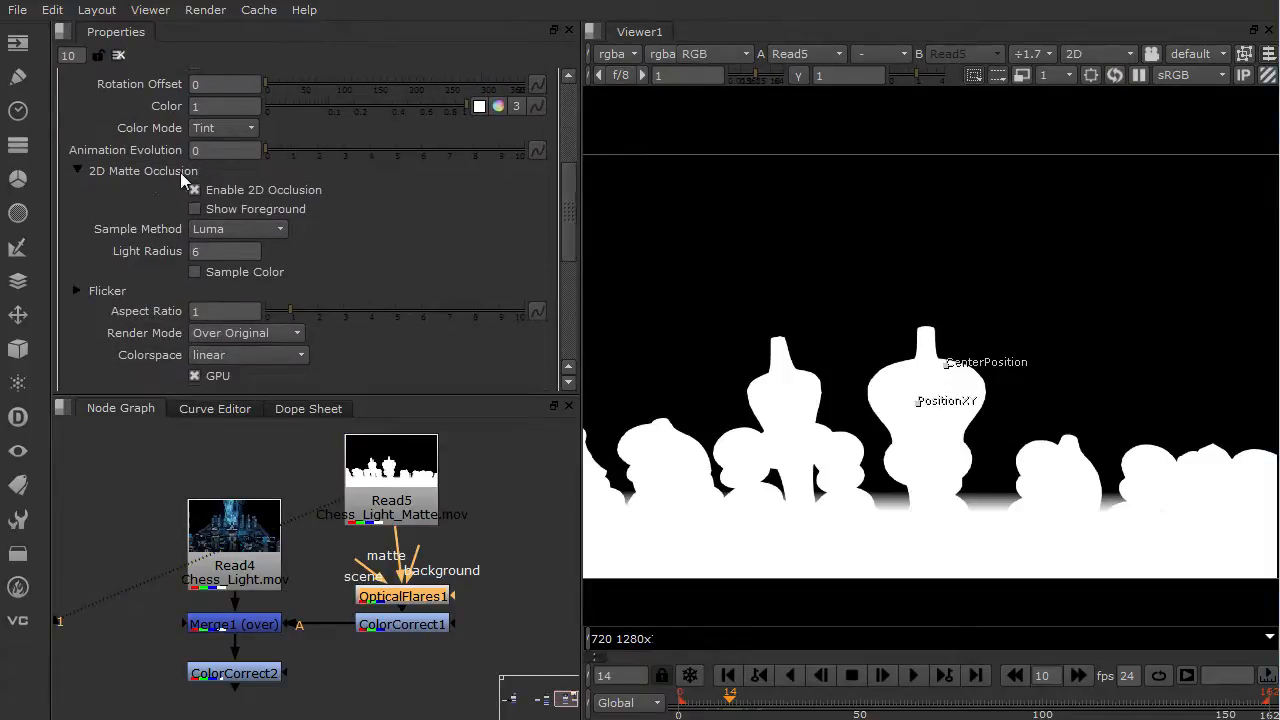
click(250, 230)
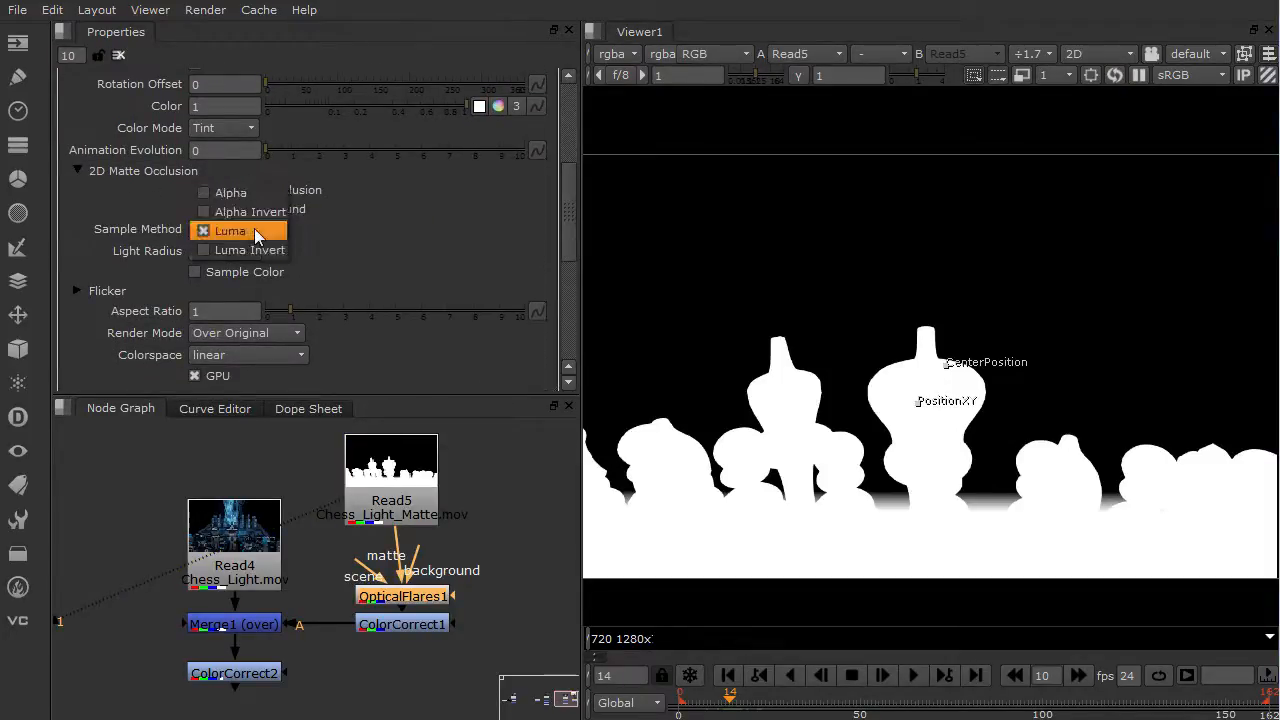
click(240, 231)
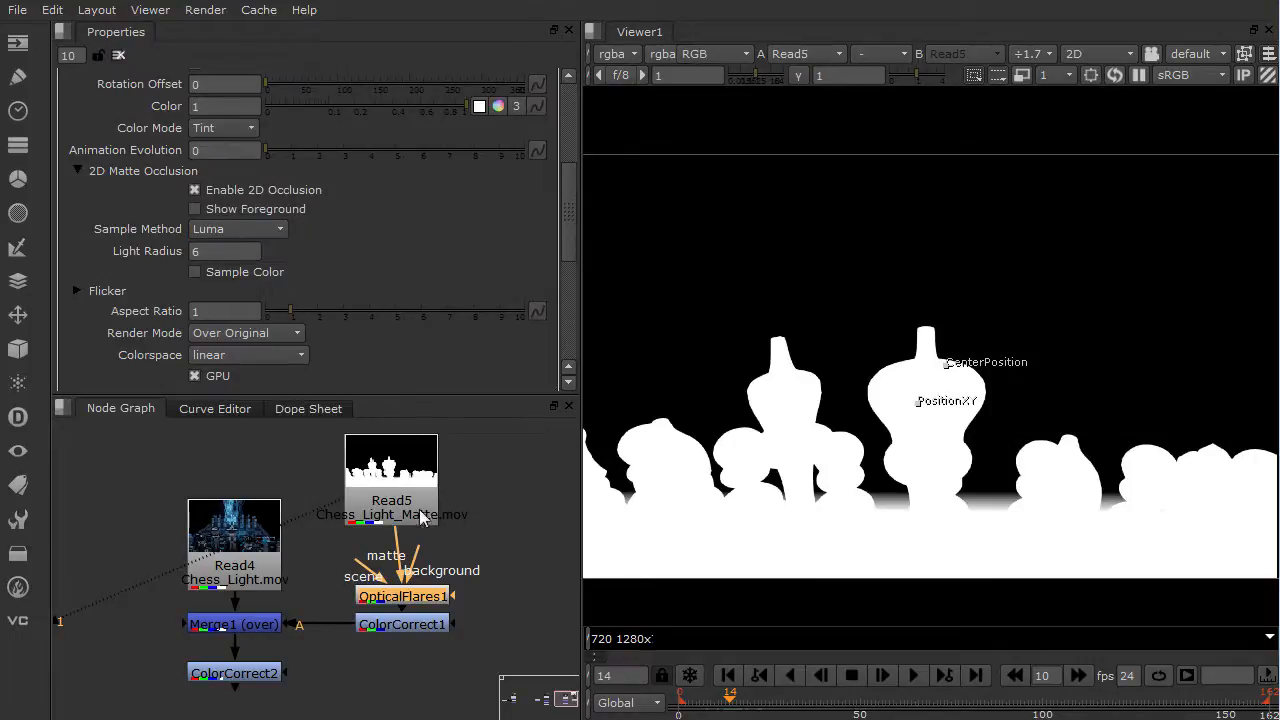
click(222, 251)
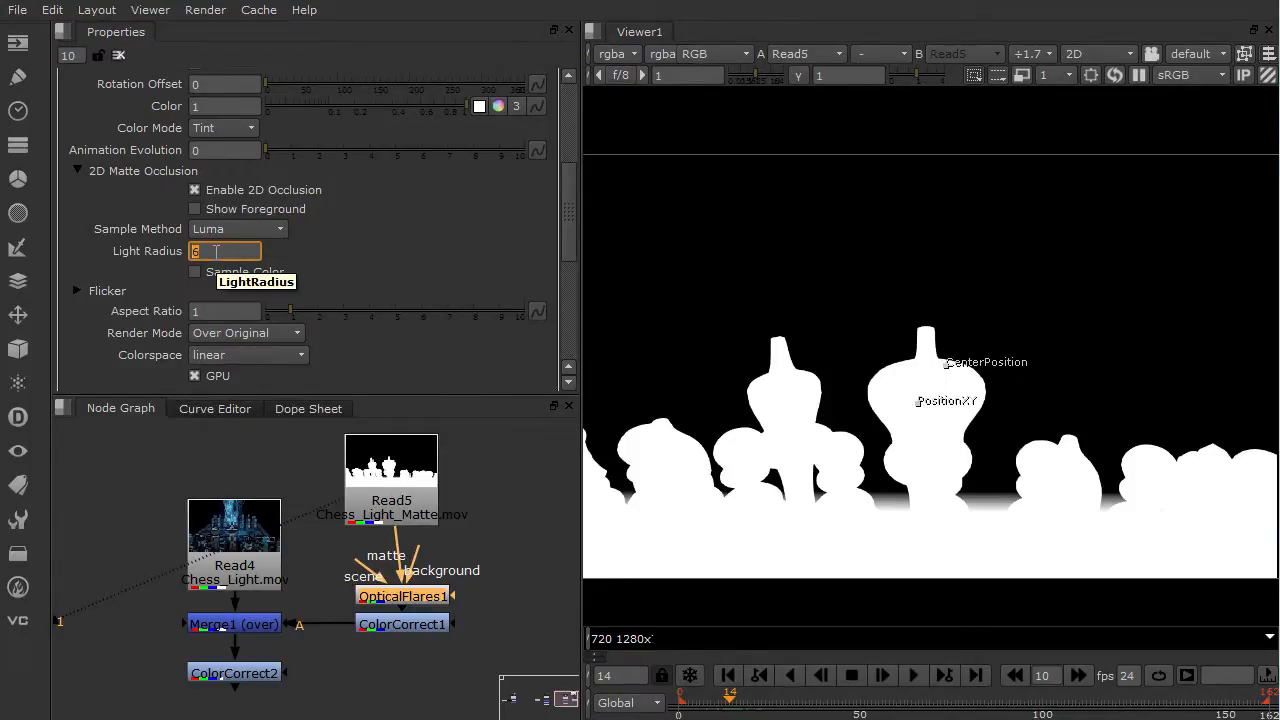
click(246, 673)
key(1)
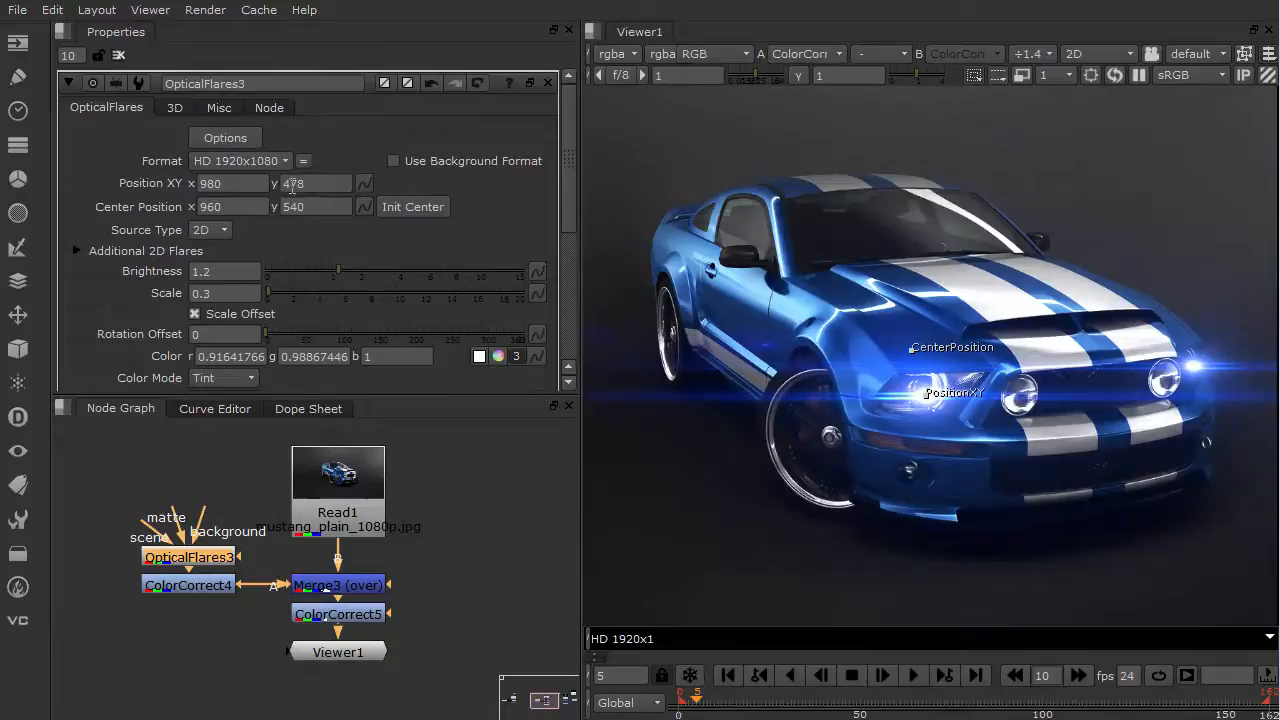
Open the options of OpticalFlares3 in the car composite and browse the Natural Flares presets.
click(224, 138)
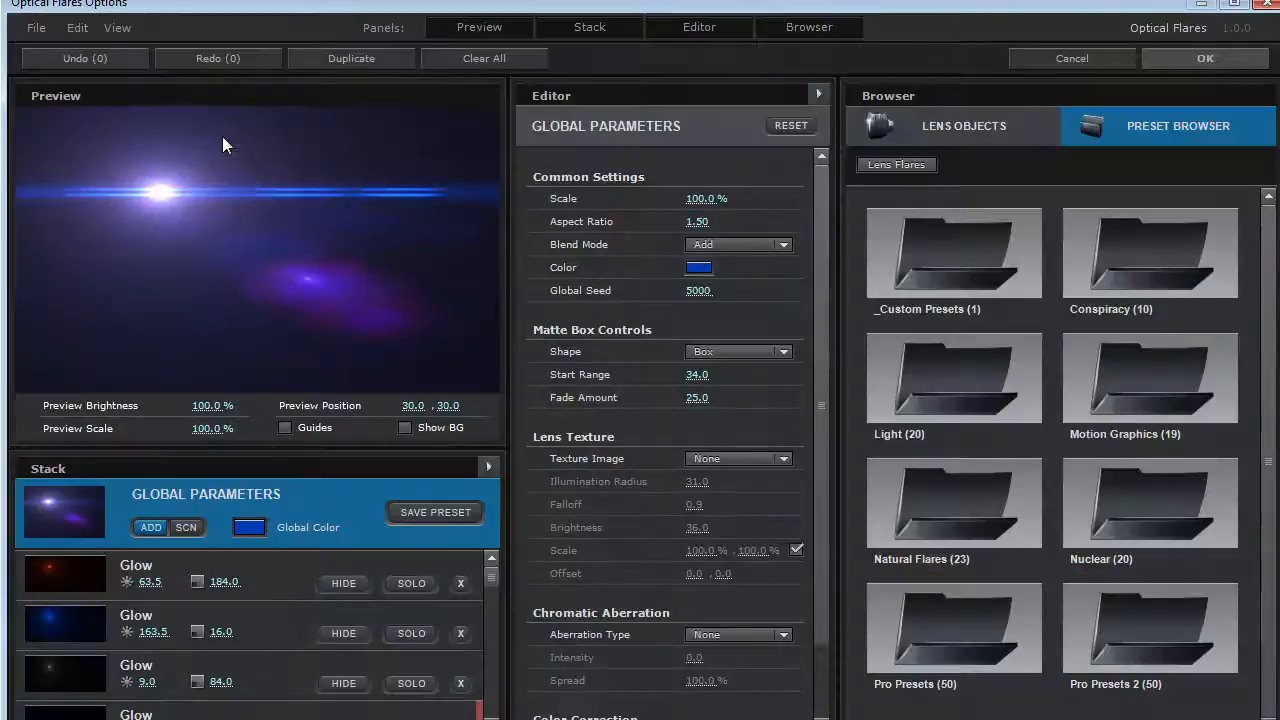
drag(222, 136, 389, 183)
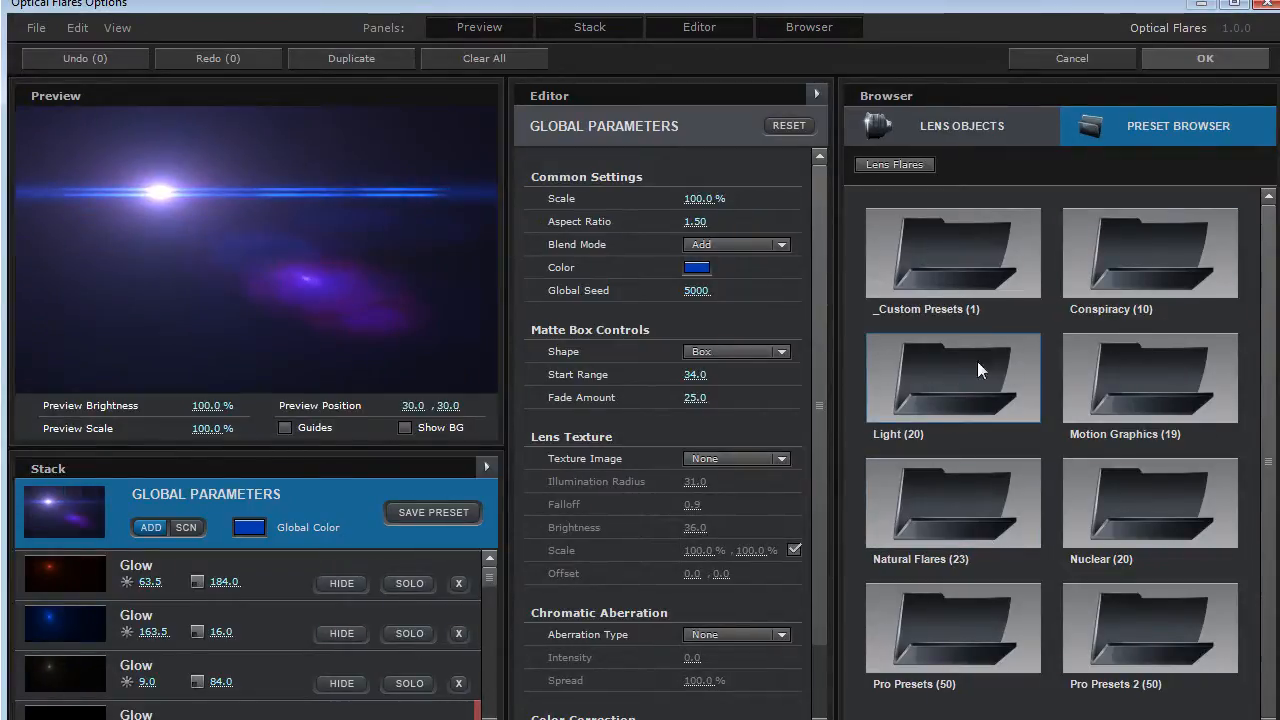
double_click(980, 482)
drag(1268, 278, 1268, 424)
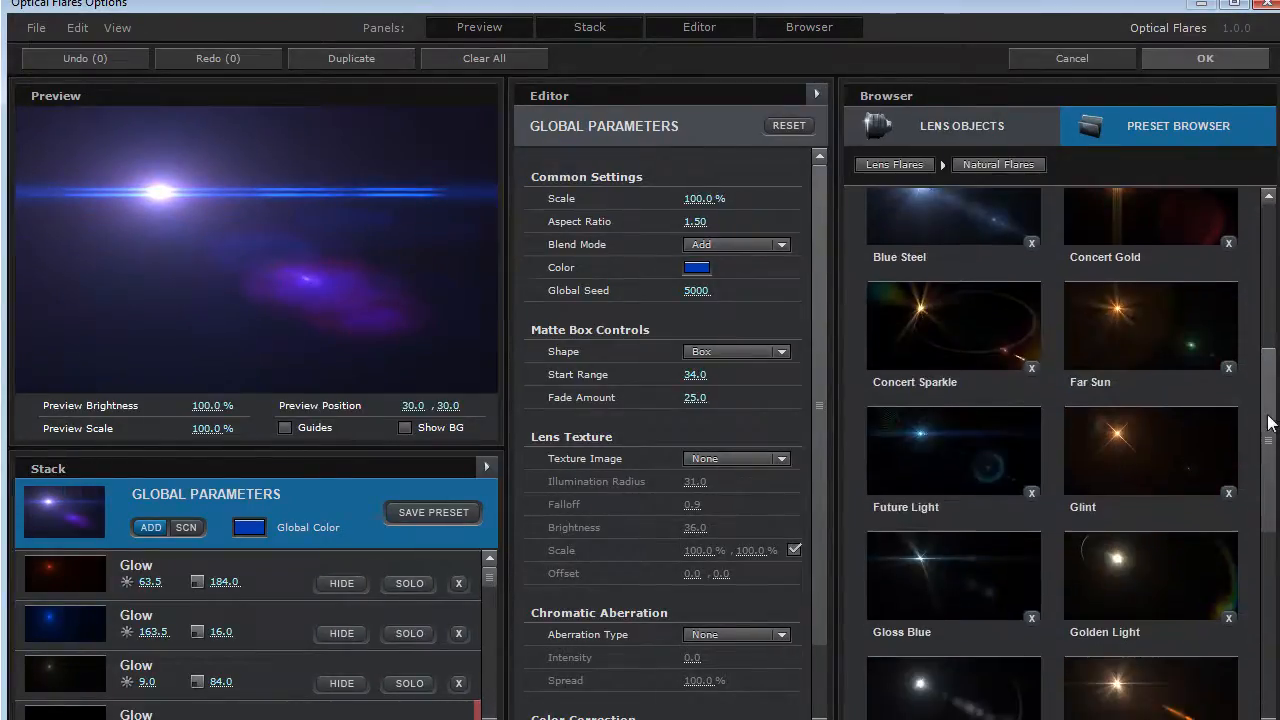